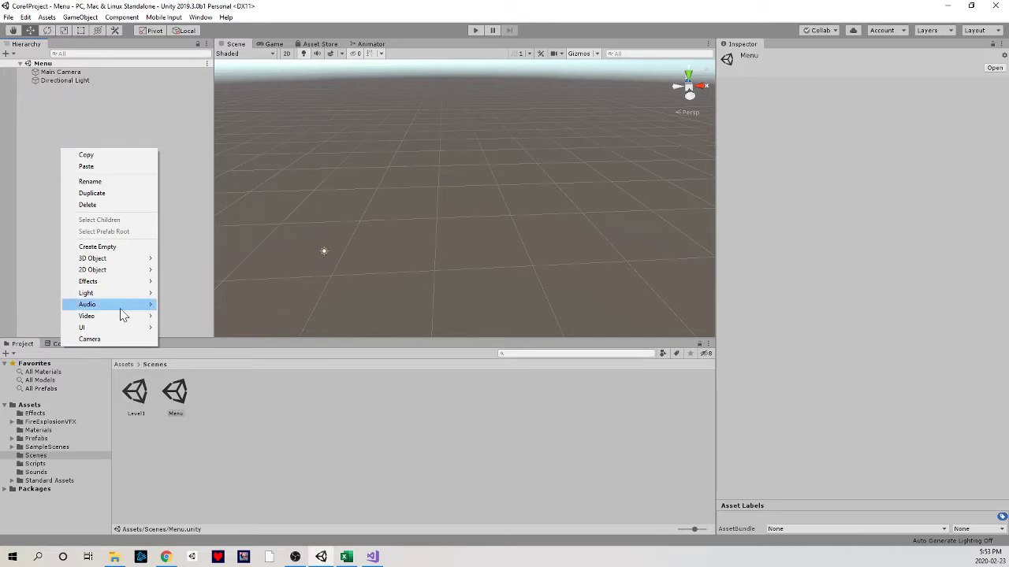
- Add a UI button with its canvas to the Menu scene and inspect both objects in the scene view
{"action": "mouse_move", "coordinate": [119, 327]}
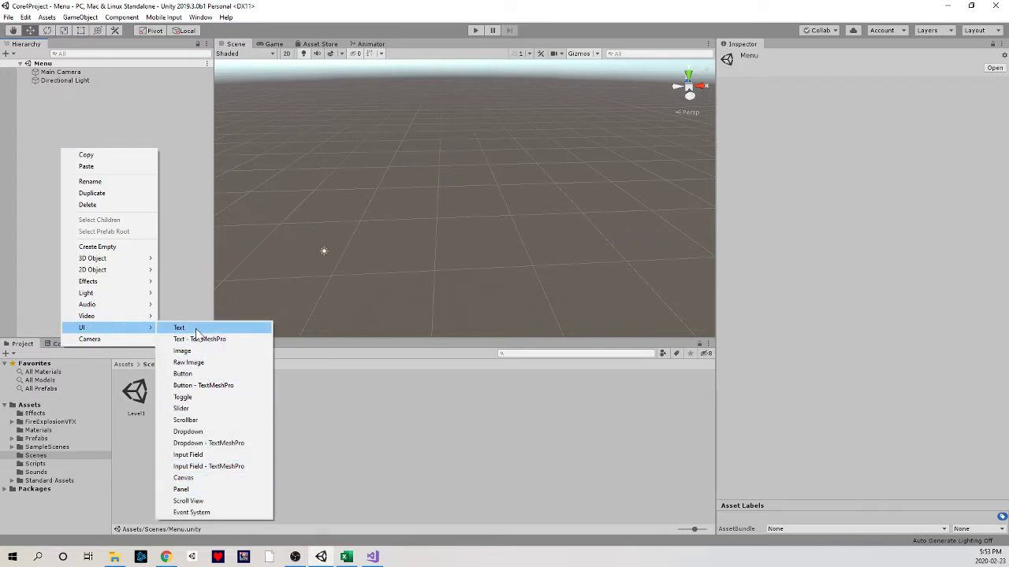
{"action": "left_click", "coordinate": [194, 376]}
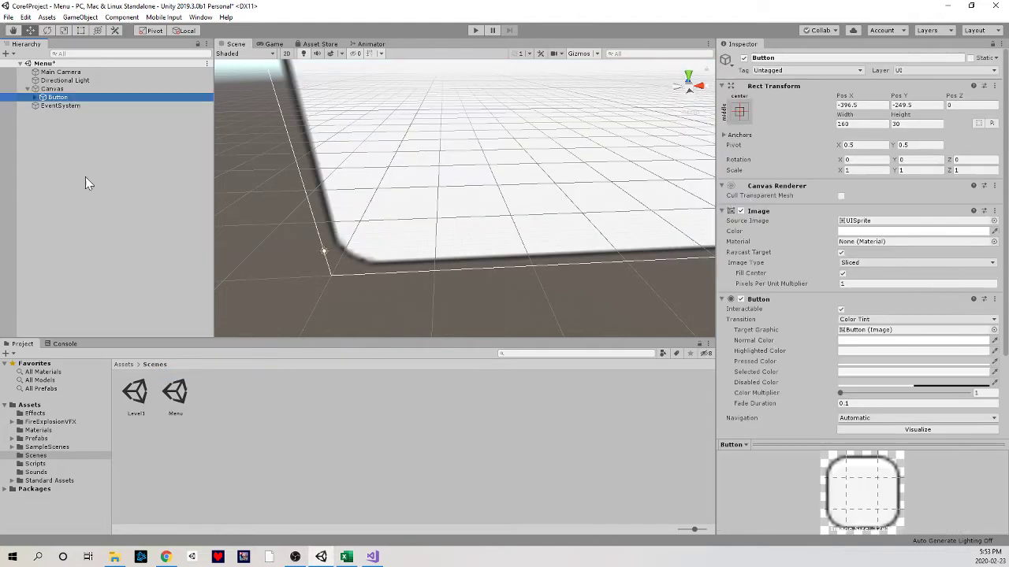
{"action": "left_click", "coordinate": [52, 88]}
{"action": "left_click_drag", "start_coordinate": [494, 188], "coordinate": [416, 87], "text": "alt"}
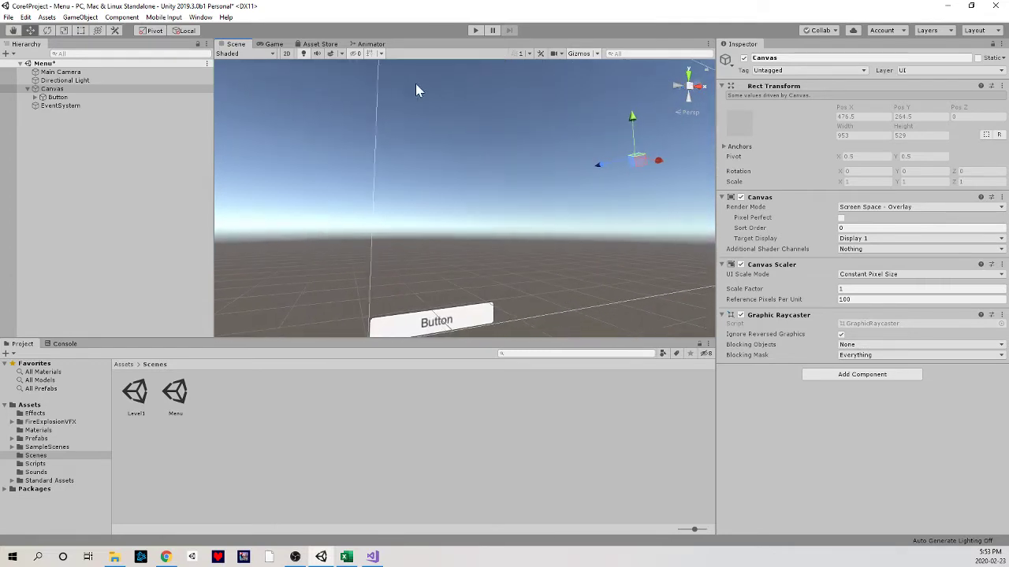
{"action": "left_click", "coordinate": [93, 98]}
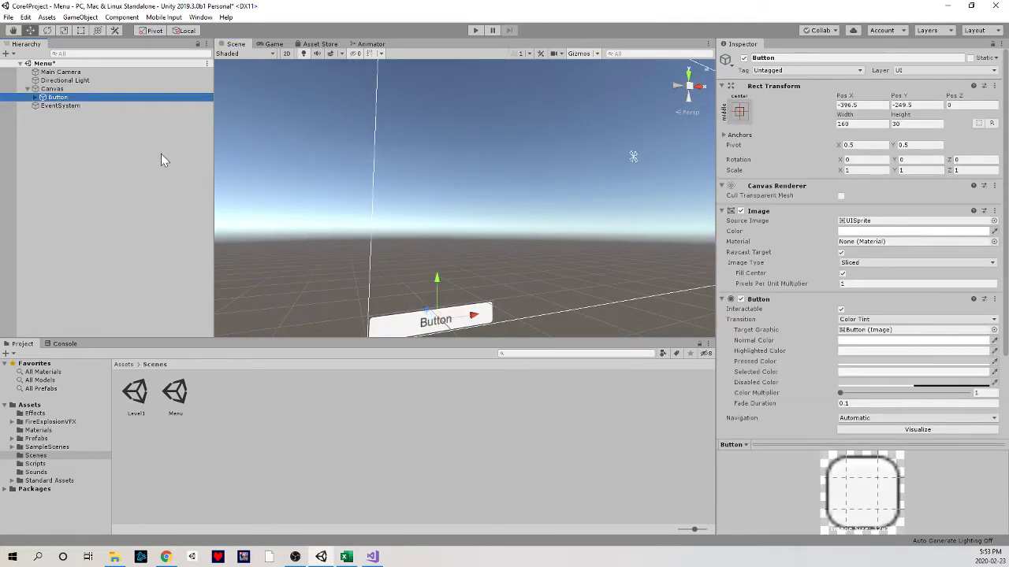
{"action": "left_click", "coordinate": [73, 89]}
{"action": "left_click_drag", "start_coordinate": [281, 141], "coordinate": [494, 254], "text": "alt"}
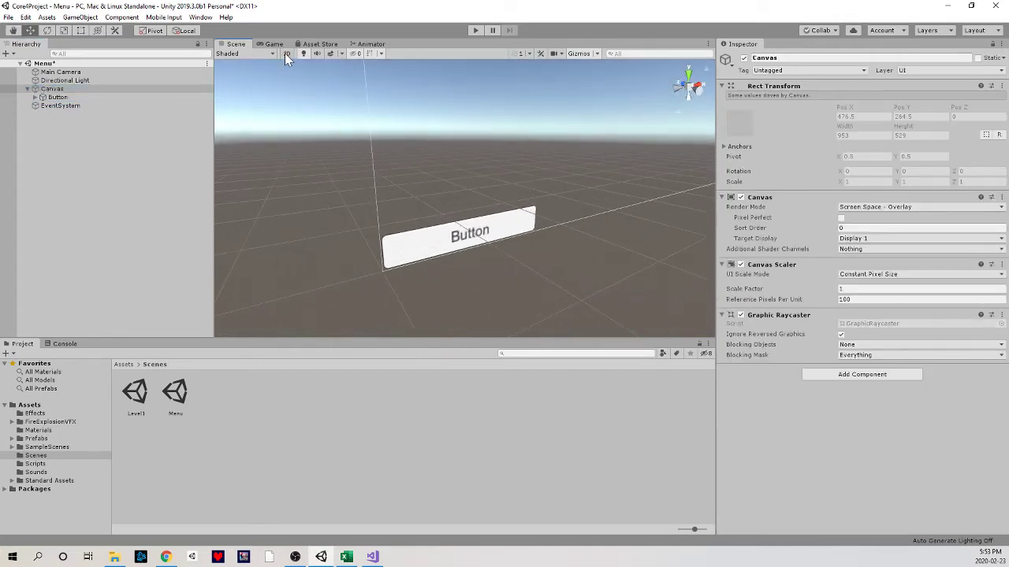
- Switch the scene view to 2D and frame the whole canvas with the button in its corner
{"action": "left_click", "coordinate": [286, 53]}
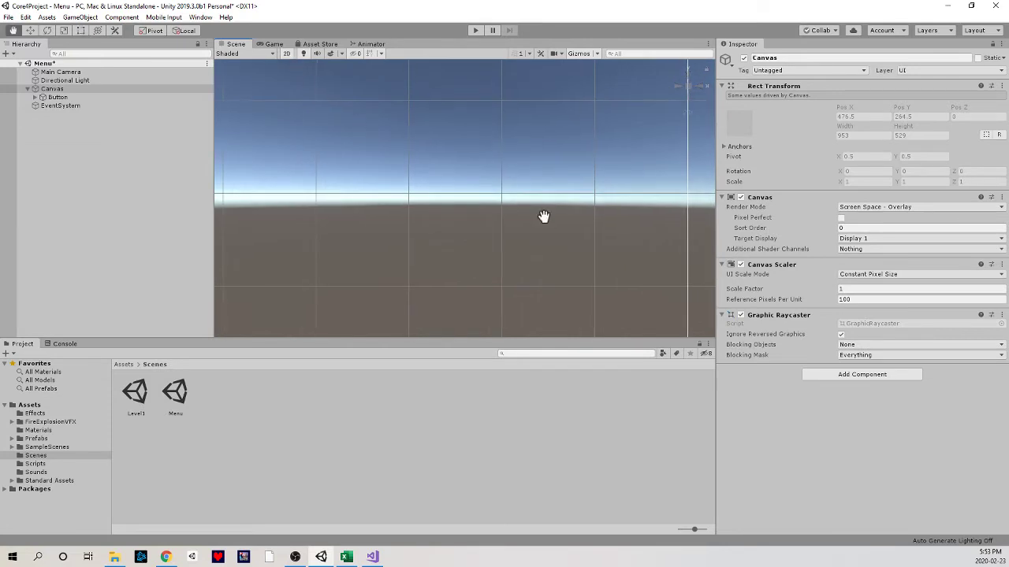
{"action": "middle_click_drag", "start_coordinate": [624, 216], "coordinate": [346, 219]}
{"action": "scroll", "coordinate": [513, 231], "scroll_direction": "down", "scroll_amount": 8}
{"action": "scroll", "coordinate": [471, 214], "scroll_direction": "down", "scroll_amount": 10}
{"action": "middle_click_drag", "start_coordinate": [575, 264], "coordinate": [391, 169]}
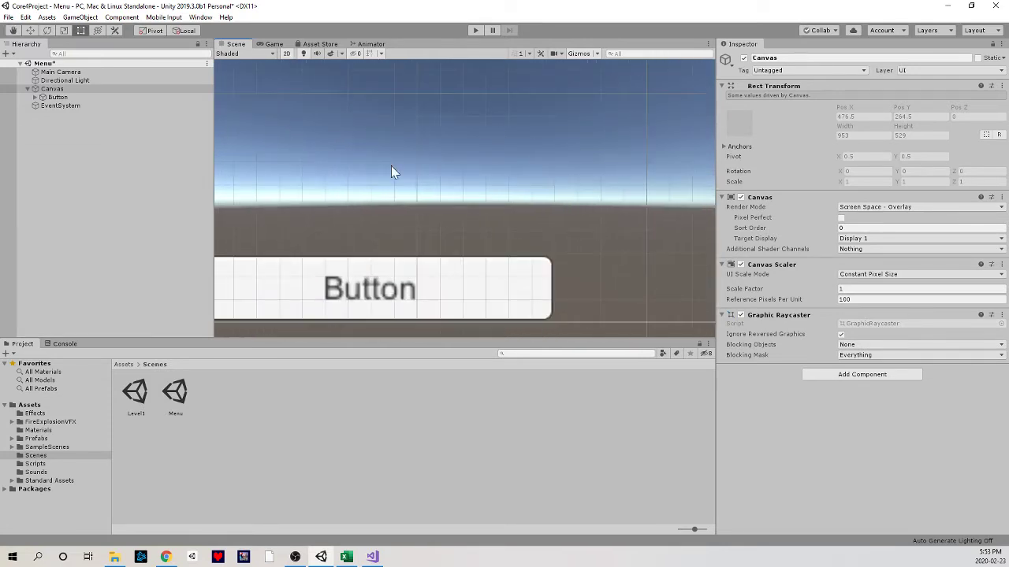
{"action": "scroll", "coordinate": [450, 198], "scroll_direction": "down", "scroll_amount": 6}
{"action": "scroll", "coordinate": [541, 155], "scroll_direction": "down", "scroll_amount": 3}
{"action": "middle_click_drag", "start_coordinate": [541, 156], "coordinate": [473, 212]}
{"action": "scroll", "coordinate": [500, 166], "scroll_direction": "down", "scroll_amount": 3}
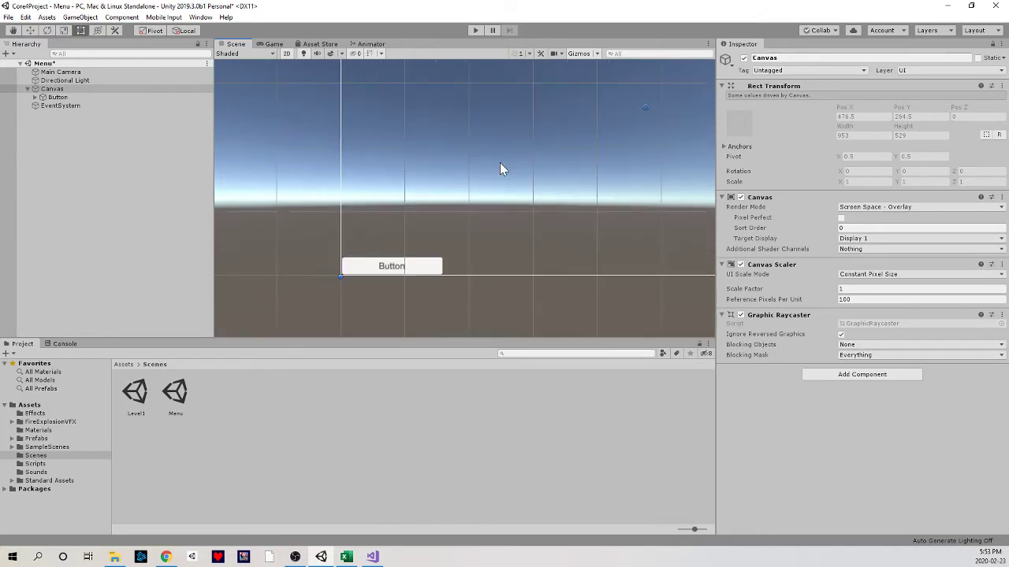
{"action": "middle_click_drag", "start_coordinate": [500, 166], "coordinate": [450, 247]}
{"action": "scroll", "coordinate": [451, 248], "scroll_direction": "down", "scroll_amount": 3}
{"action": "middle_click_drag", "start_coordinate": [497, 214], "coordinate": [471, 197]}
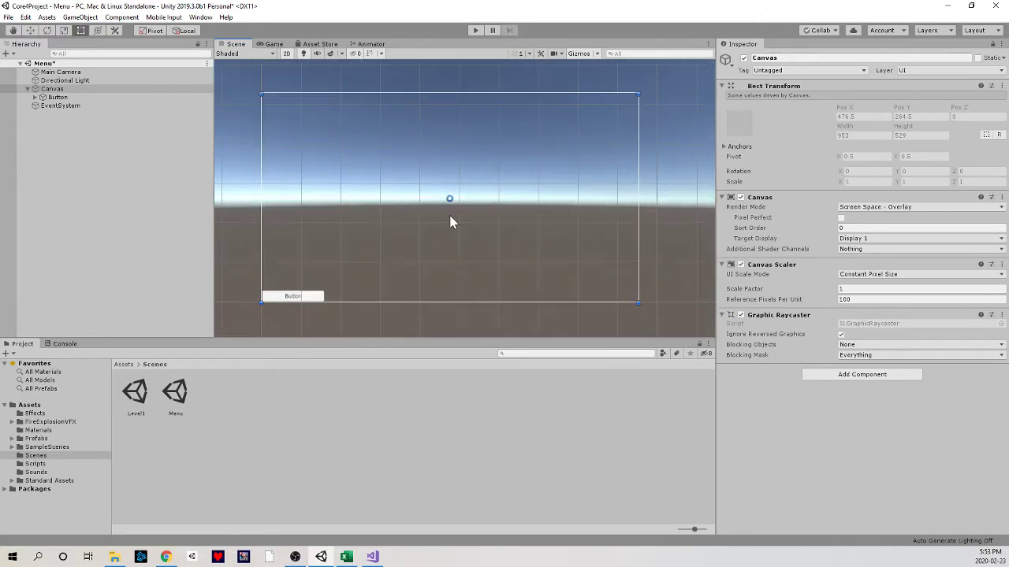
{"action": "scroll", "coordinate": [453, 222], "scroll_direction": "up", "scroll_amount": 1}
{"action": "scroll", "coordinate": [455, 216], "scroll_direction": "up", "scroll_amount": 2}
{"action": "scroll", "coordinate": [465, 218], "scroll_direction": "up", "scroll_amount": 1}
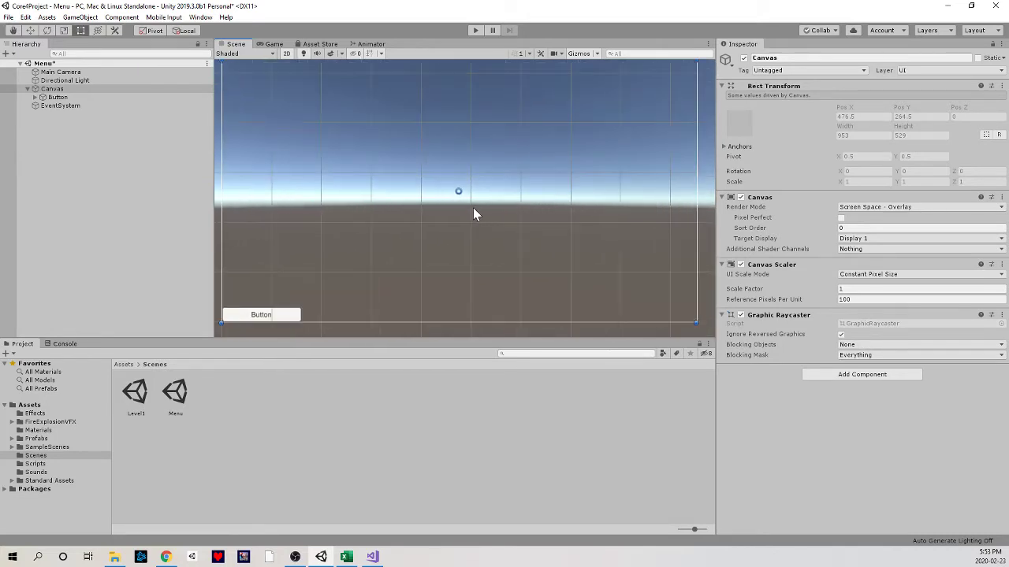
{"action": "middle_click_drag", "start_coordinate": [475, 210], "coordinate": [485, 216]}
{"action": "scroll", "coordinate": [486, 221], "scroll_direction": "up", "scroll_amount": 1}
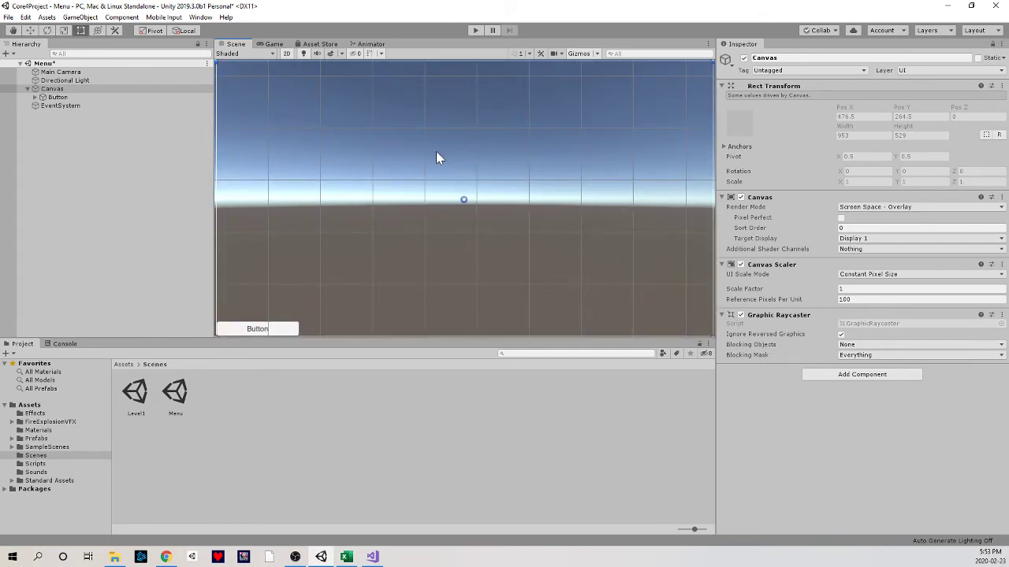
- Run the scene, test the default button by activating it several times, and stop play mode
{"action": "left_click", "coordinate": [474, 32]}
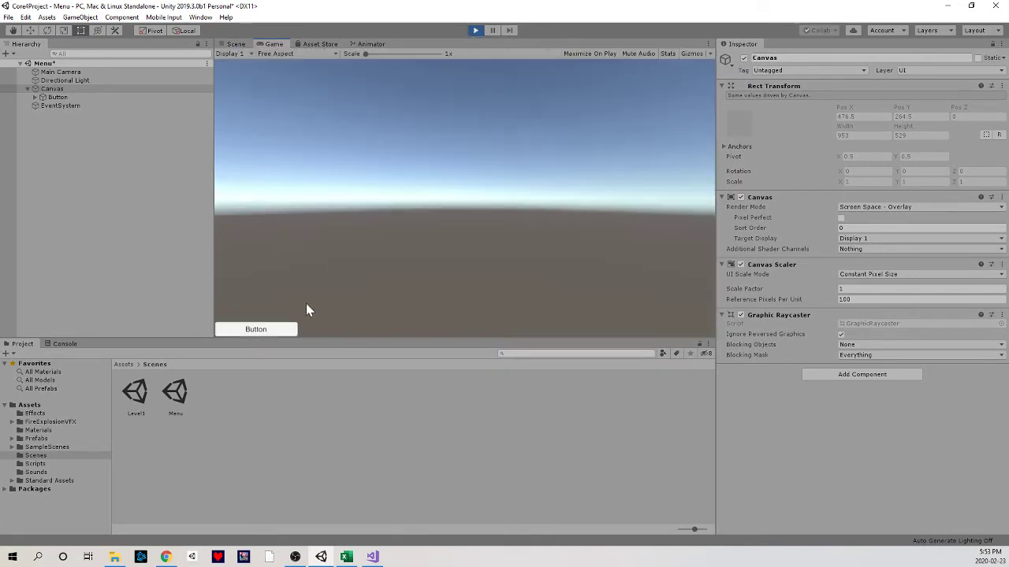
{"action": "left_click", "coordinate": [257, 327]}
{"action": "left_click", "coordinate": [266, 327]}
{"action": "left_click", "coordinate": [267, 327]}
{"action": "left_click", "coordinate": [476, 31]}
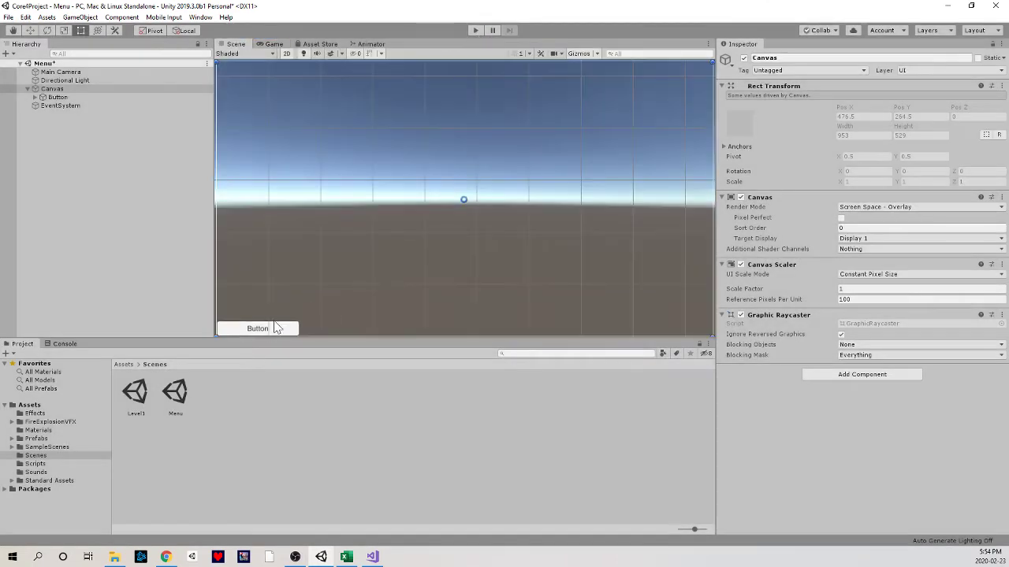
- Move the button from the canvas corner to near the canvas centre, at about X 24, Y -5
{"action": "scroll", "coordinate": [433, 238], "scroll_direction": "down", "scroll_amount": 2}
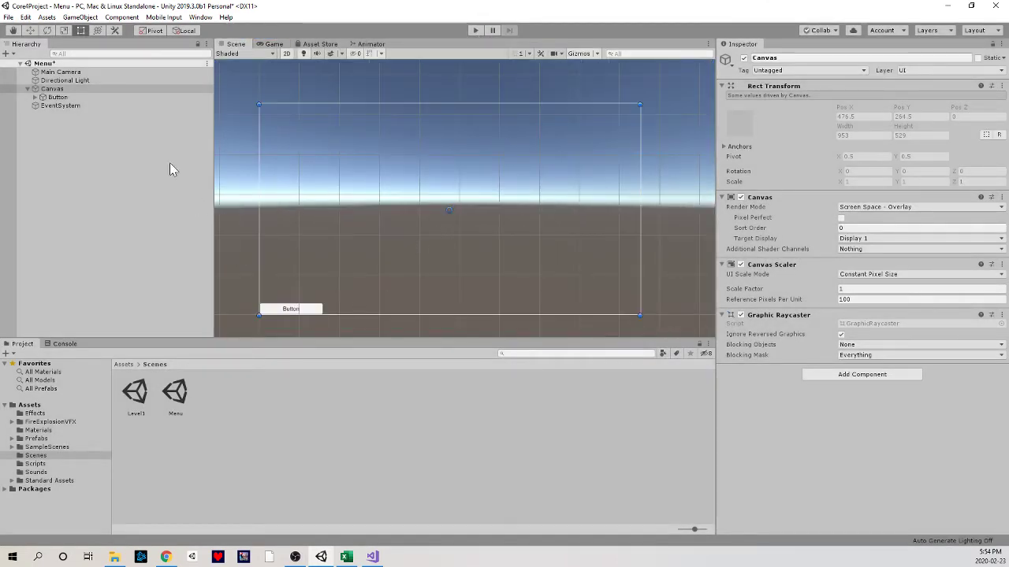
{"action": "left_click", "coordinate": [97, 96]}
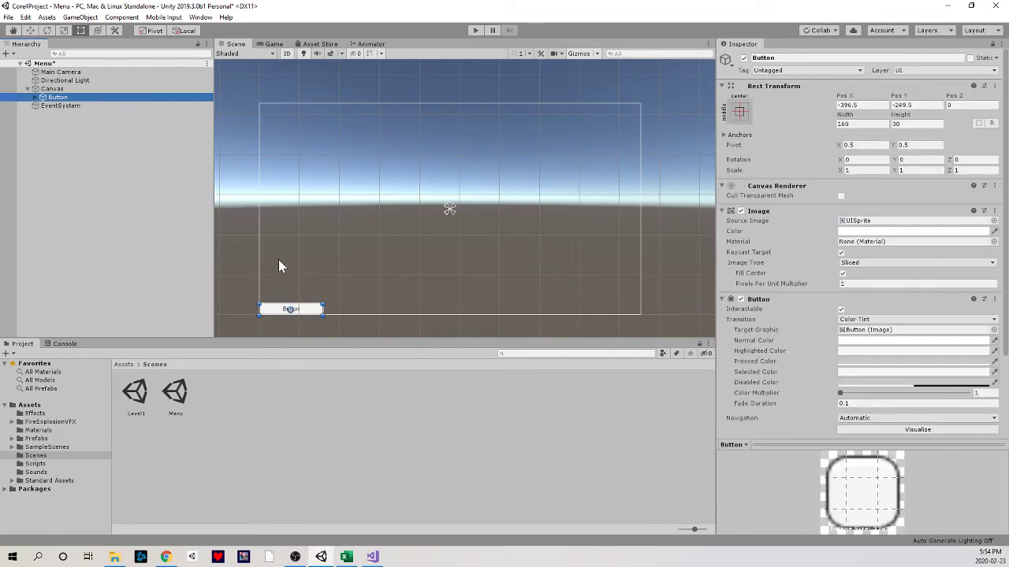
{"action": "key", "text": "w"}
{"action": "key", "text": "e"}
{"action": "key", "text": "w"}
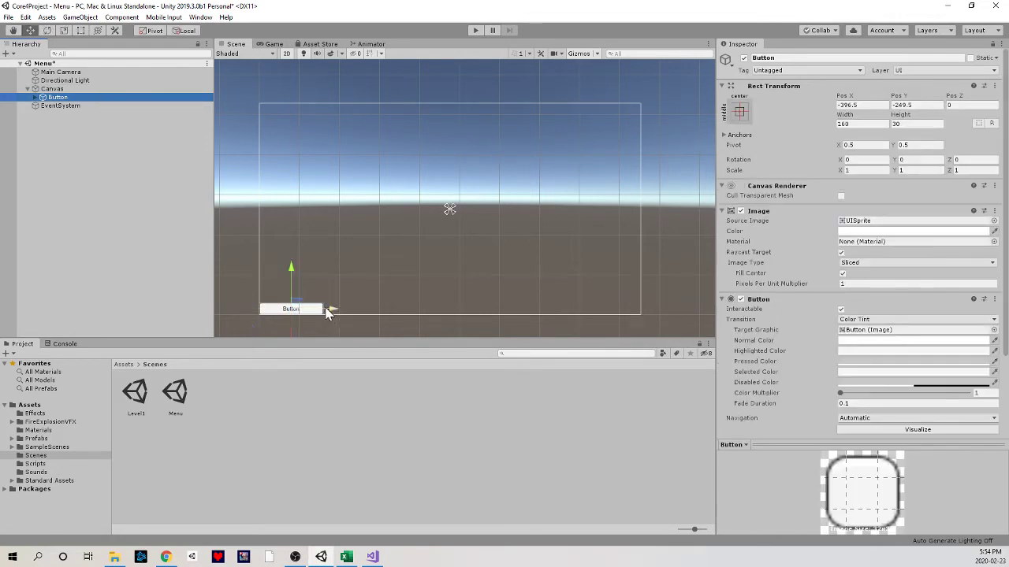
{"action": "key", "text": "e"}
{"action": "left_click_drag", "start_coordinate": [322, 299], "coordinate": [501, 309]}
{"action": "key", "text": "ctrl+z"}
{"action": "key", "text": "r"}
{"action": "key", "text": "ctrl+z"}
{"action": "key", "text": "w"}
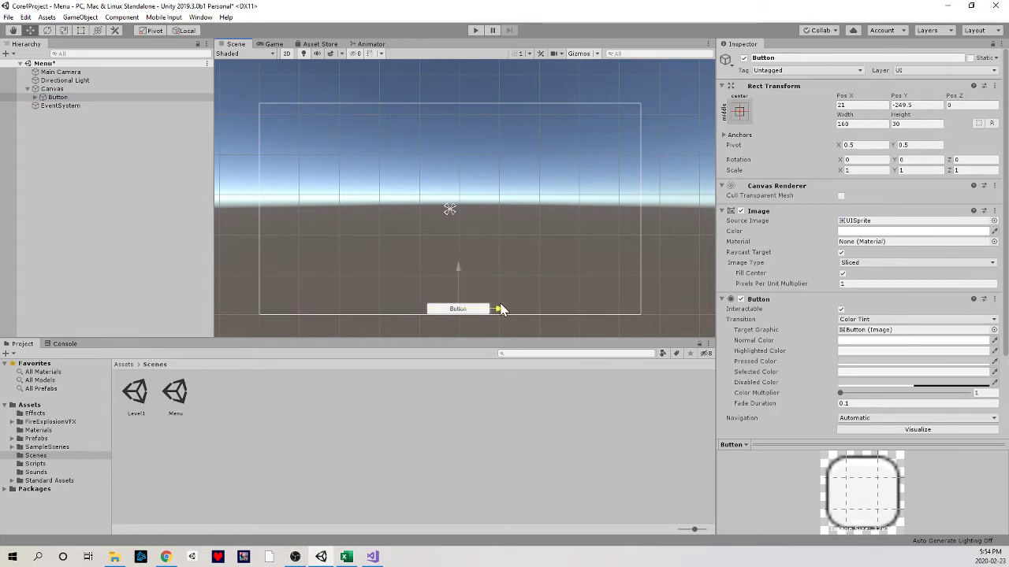
{"action": "left_click_drag", "start_coordinate": [459, 276], "coordinate": [463, 179]}
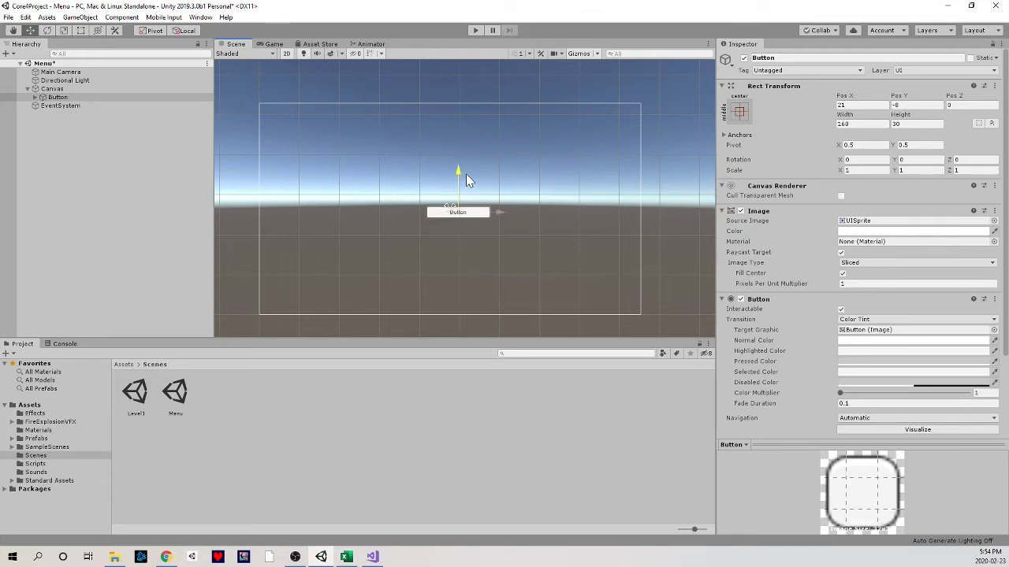
{"action": "left_click_drag", "start_coordinate": [506, 211], "coordinate": [506, 211]}
{"action": "left_click_drag", "start_coordinate": [461, 171], "coordinate": [461, 169]}
- Expand the button's hierarchy and set the button's normal color to light pink (FFBBBB)
{"action": "left_click", "coordinate": [35, 97]}
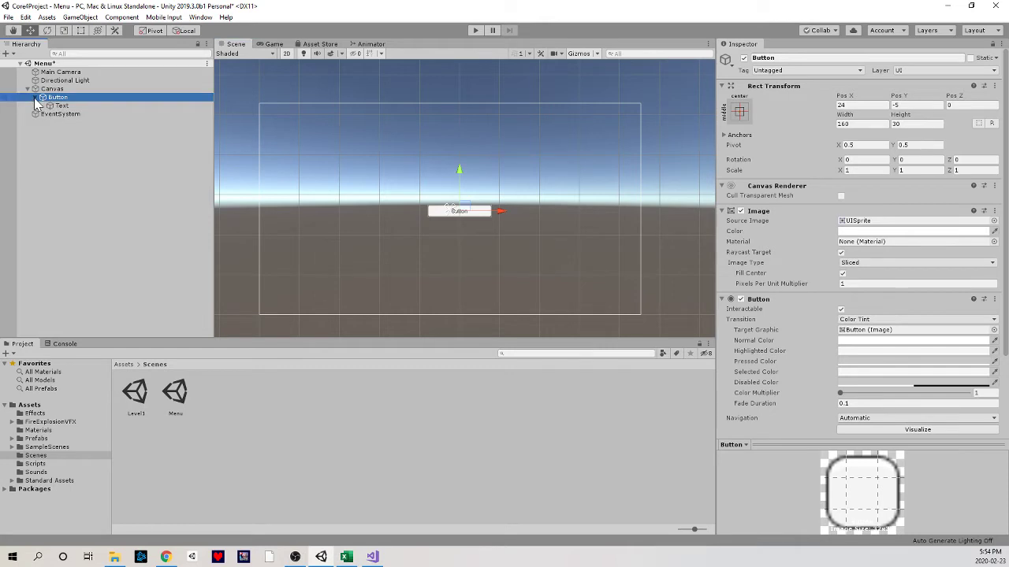
{"action": "left_click", "coordinate": [84, 104]}
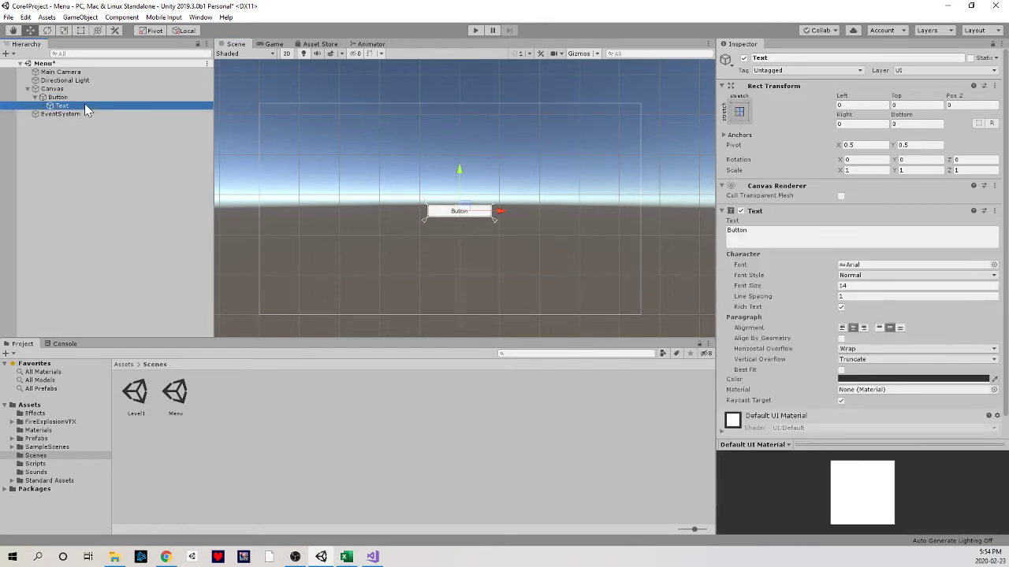
{"action": "left_click", "coordinate": [86, 98]}
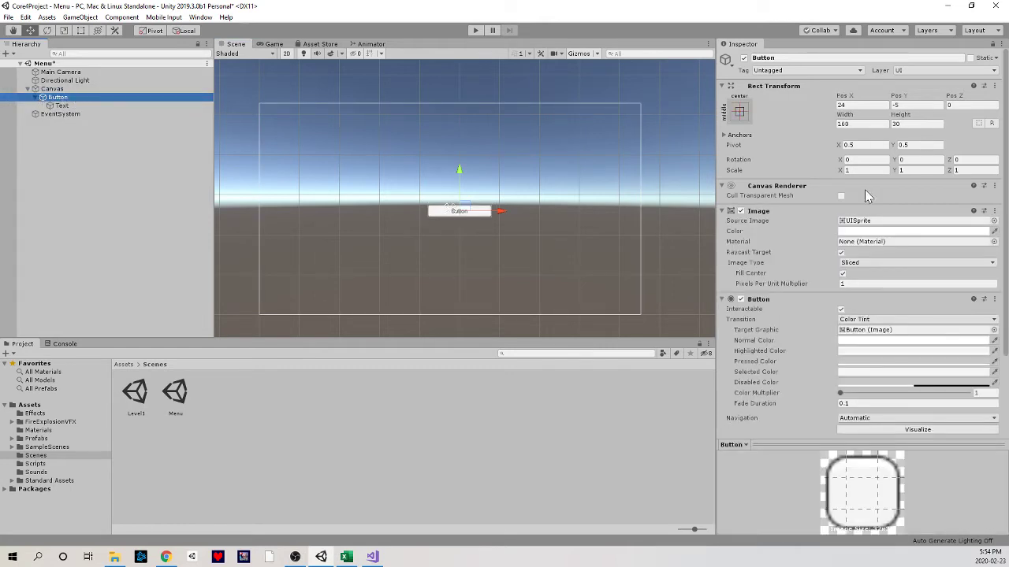
{"action": "scroll", "coordinate": [806, 322], "scroll_direction": "down", "scroll_amount": 3}
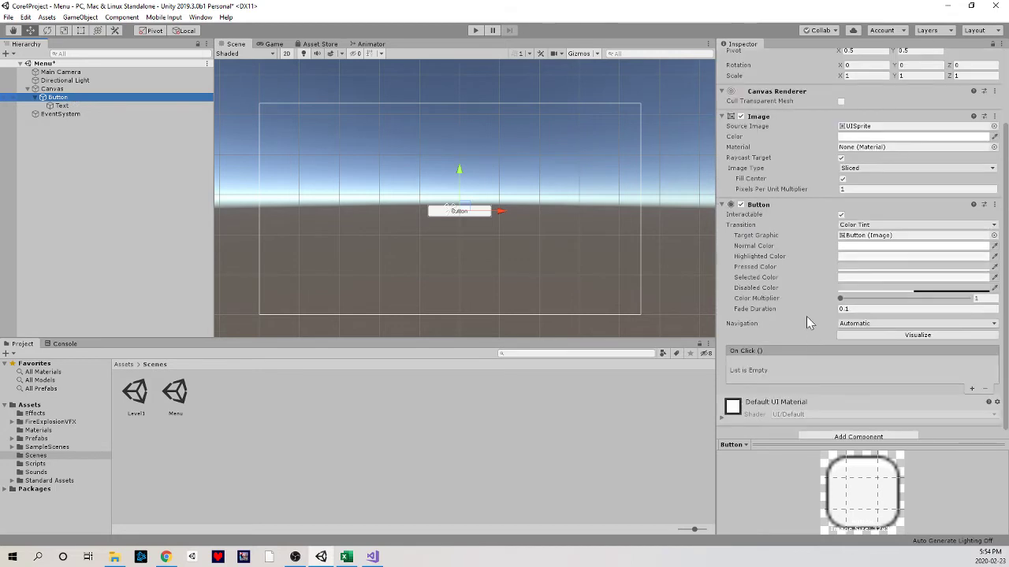
{"action": "left_click", "coordinate": [858, 246]}
{"action": "left_click", "coordinate": [151, 232]}
{"action": "mouse_move", "coordinate": [154, 233]}
{"action": "left_mouse_down"}
{"action": "mouse_move", "coordinate": [160, 202]}
{"action": "mouse_move", "coordinate": [112, 207]}
{"action": "mouse_move", "coordinate": [130, 216]}
{"action": "left_mouse_up"}
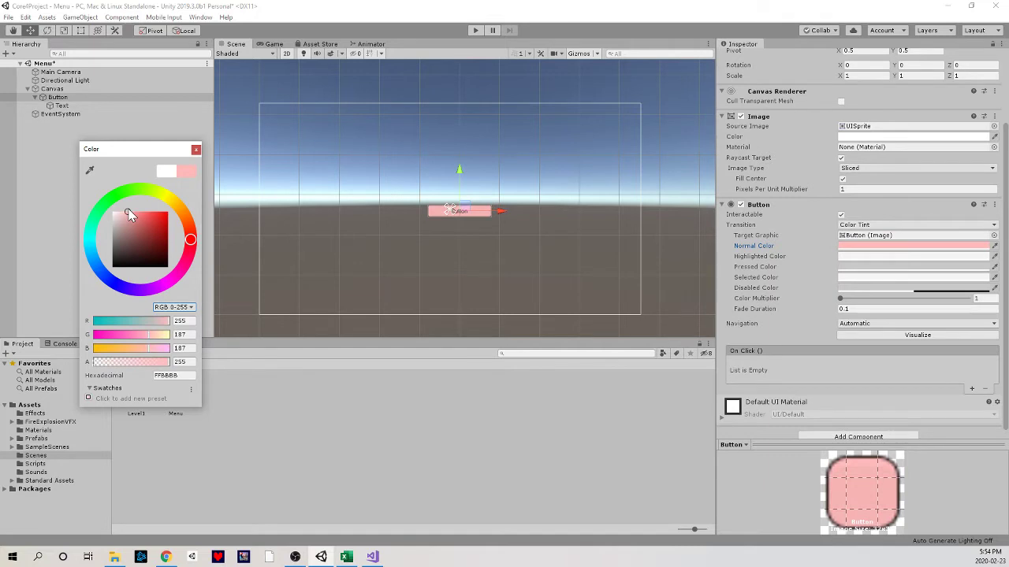
{"action": "left_click", "coordinate": [197, 149]}
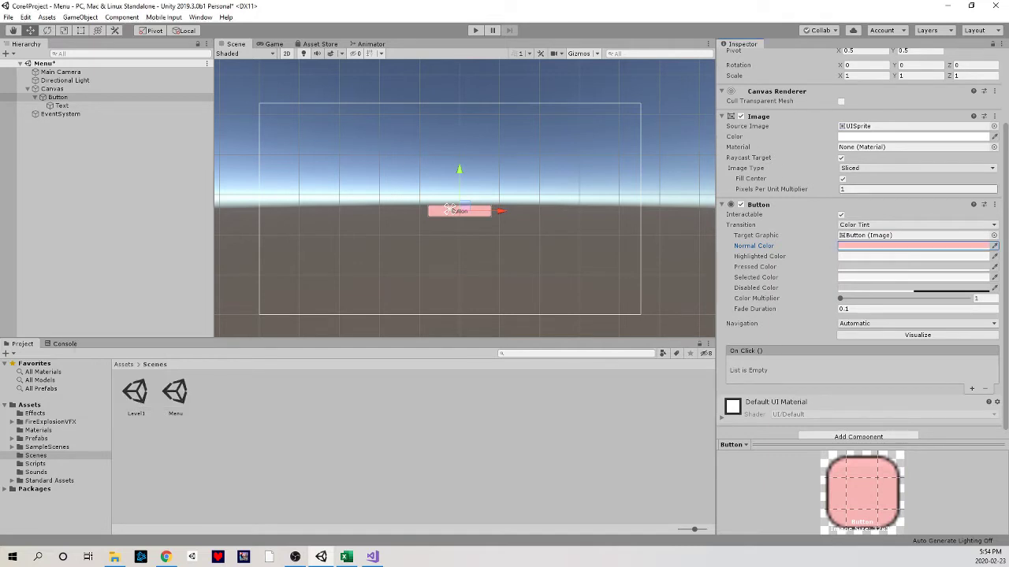
- Set the button's highlighted color to a very light grey and its pressed color to pure red (FF0000)
{"action": "left_click", "coordinate": [857, 256]}
{"action": "mouse_move", "coordinate": [134, 232]}
{"action": "left_mouse_down"}
{"action": "mouse_move", "coordinate": [123, 217]}
{"action": "mouse_move", "coordinate": [130, 260]}
{"action": "mouse_move", "coordinate": [135, 235]}
{"action": "mouse_move", "coordinate": [116, 214]}
{"action": "left_mouse_up"}
{"action": "left_click", "coordinate": [196, 149]}
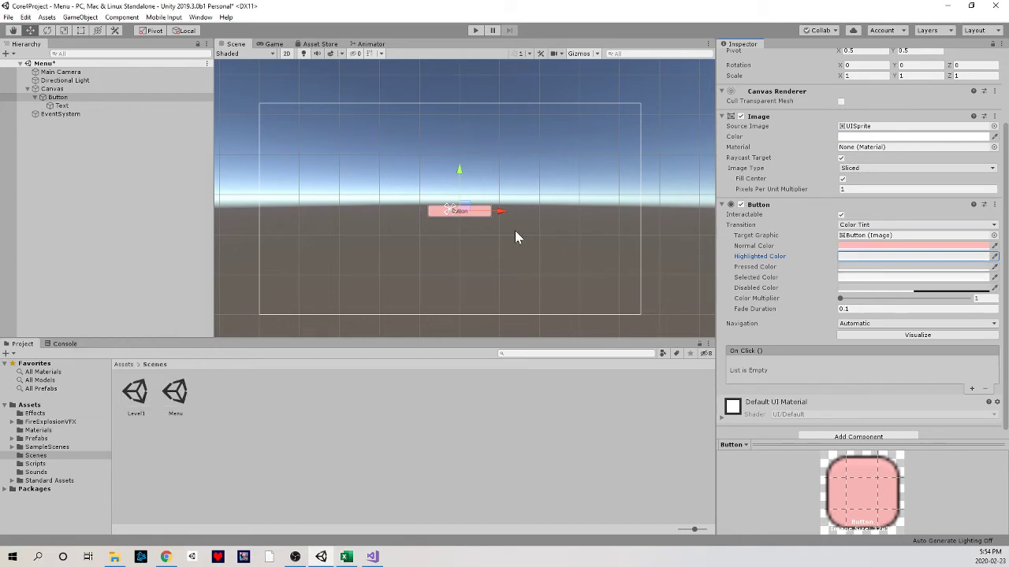
{"action": "left_click", "coordinate": [847, 266]}
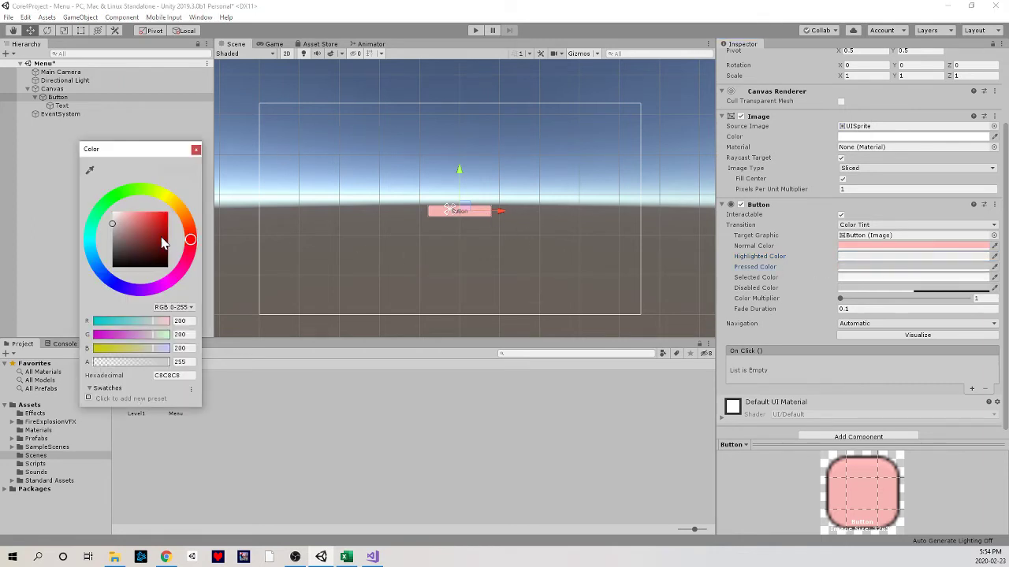
{"action": "left_click", "coordinate": [174, 212]}
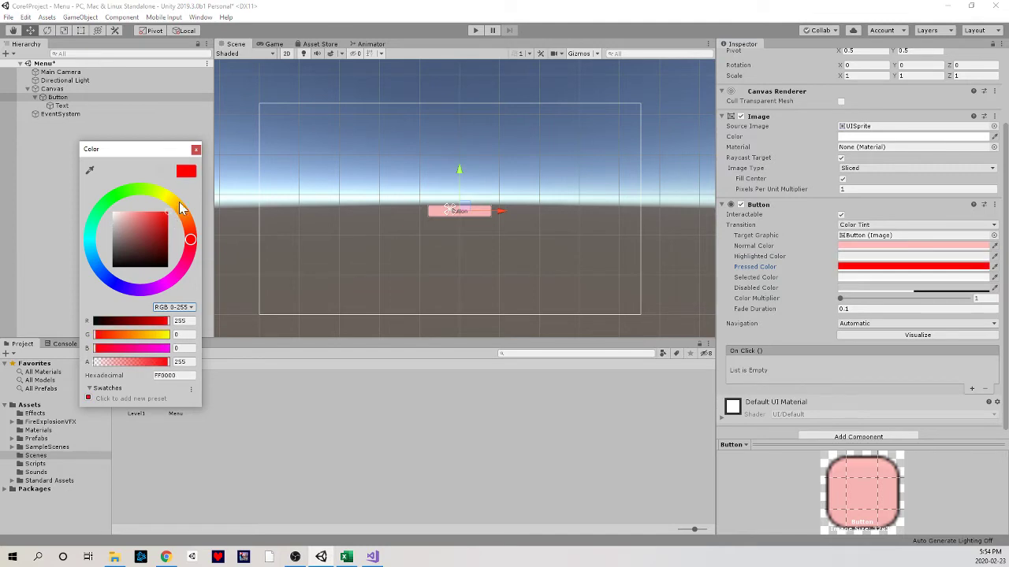
{"action": "left_click", "coordinate": [196, 150]}
- Run the scene twice to test the button's normal, highlighted and pressed colors, stopping play mode after each run
{"action": "left_click", "coordinate": [475, 30]}
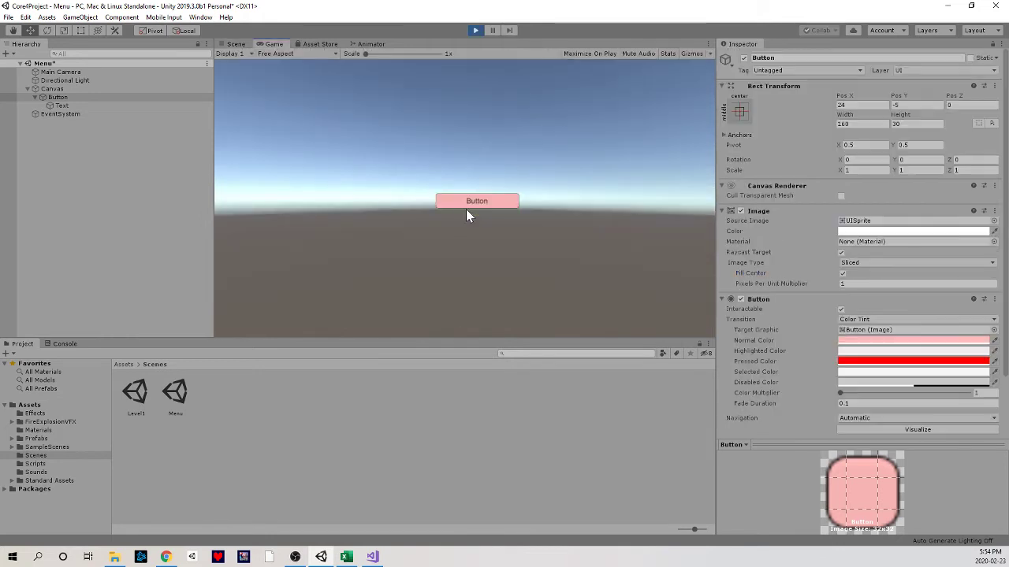
{"action": "left_click", "coordinate": [486, 199]}
{"action": "left_click", "coordinate": [499, 201]}
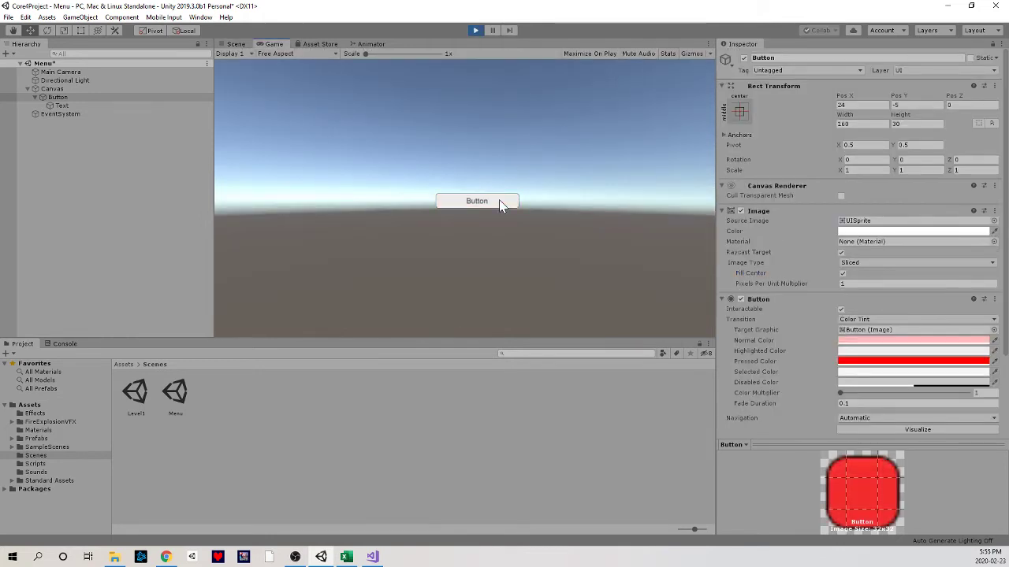
{"action": "left_click", "coordinate": [499, 200]}
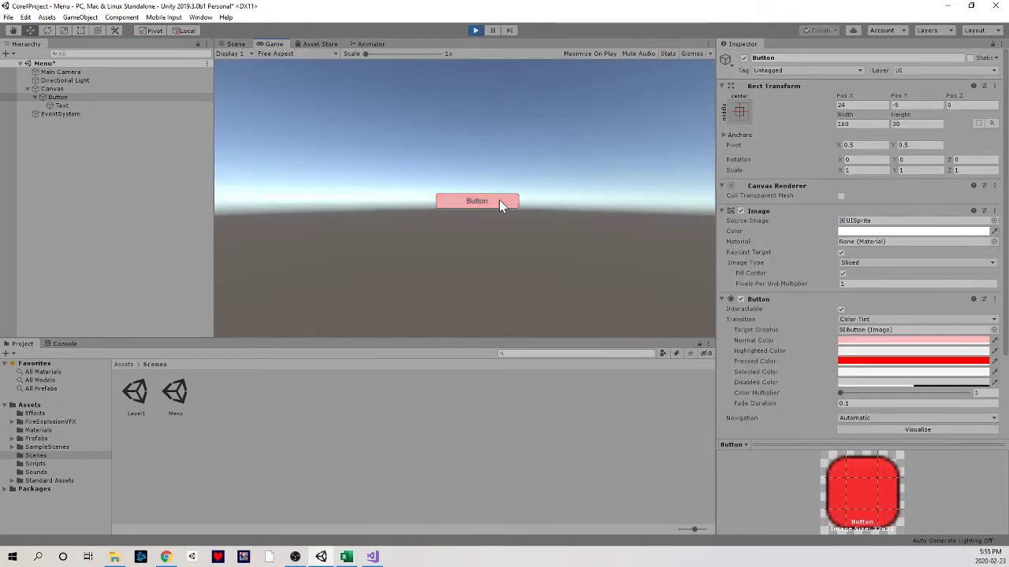
{"action": "left_click", "coordinate": [475, 31]}
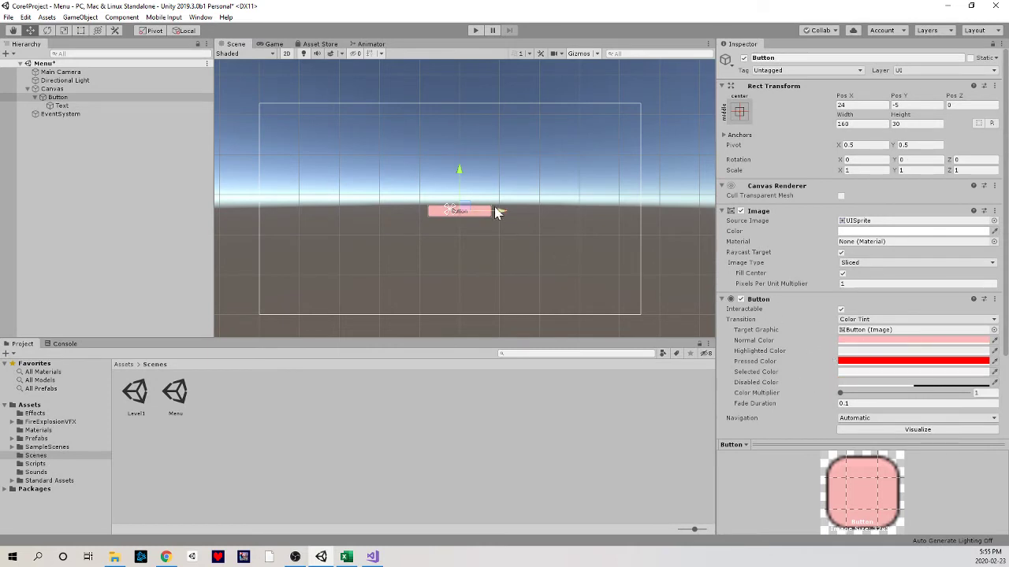
{"action": "left_click", "coordinate": [476, 31]}
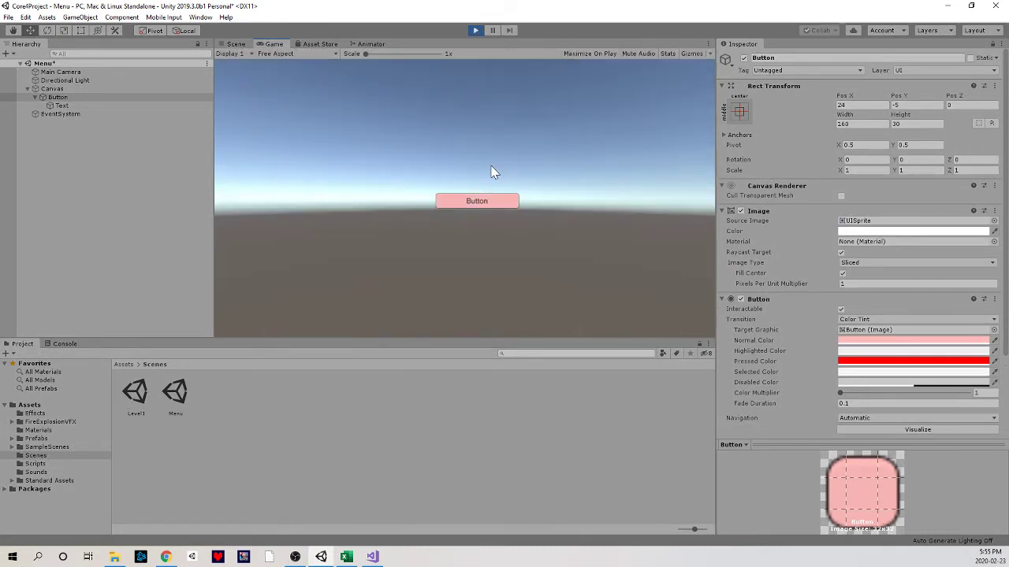
{"action": "left_click", "coordinate": [507, 203]}
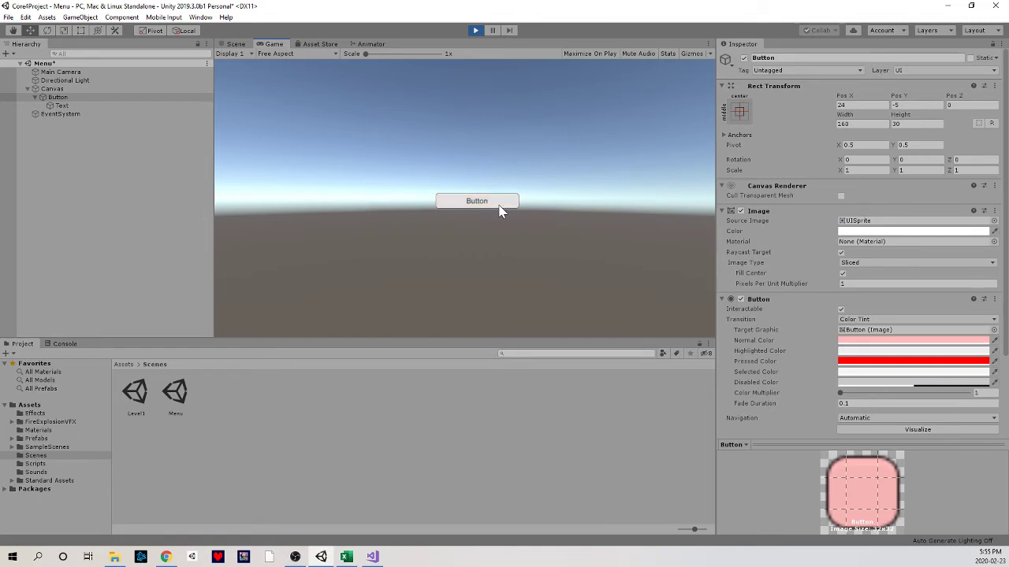
{"action": "left_click", "coordinate": [500, 209]}
{"action": "left_click", "coordinate": [474, 30]}
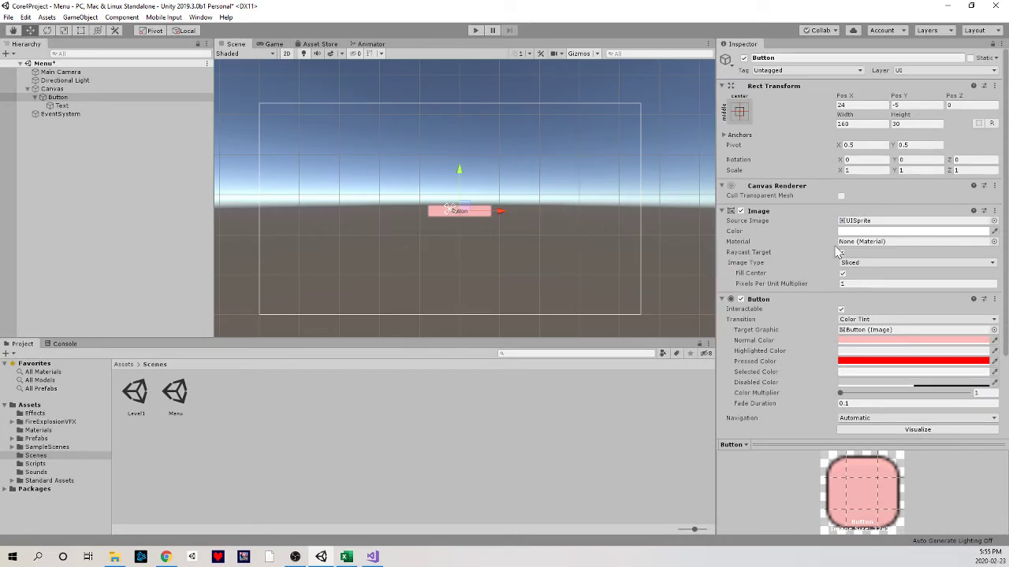
- Change the text of the button's child Text object to "Start Game"
{"action": "left_click", "coordinate": [104, 102]}
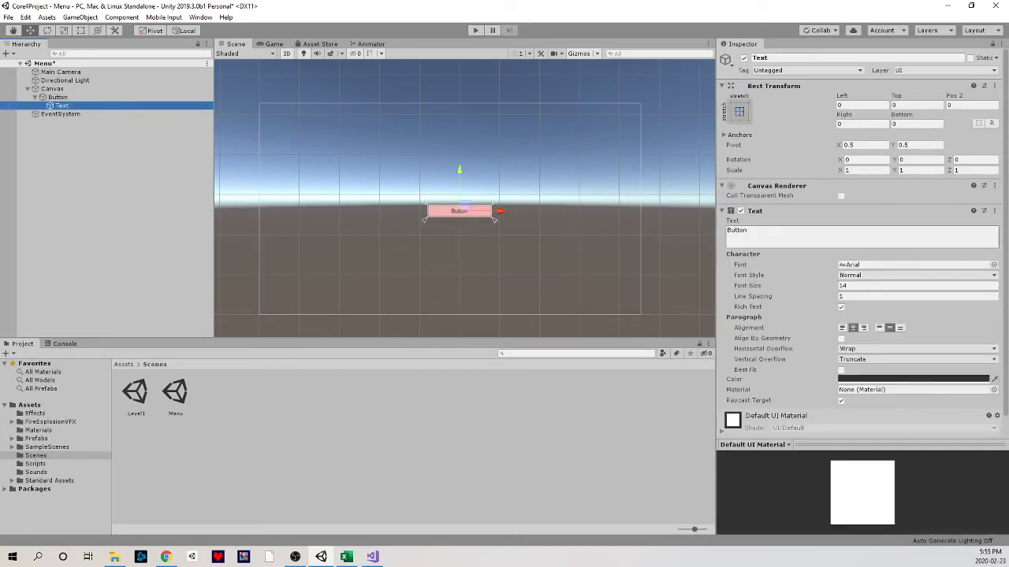
{"action": "left_click", "coordinate": [829, 244]}
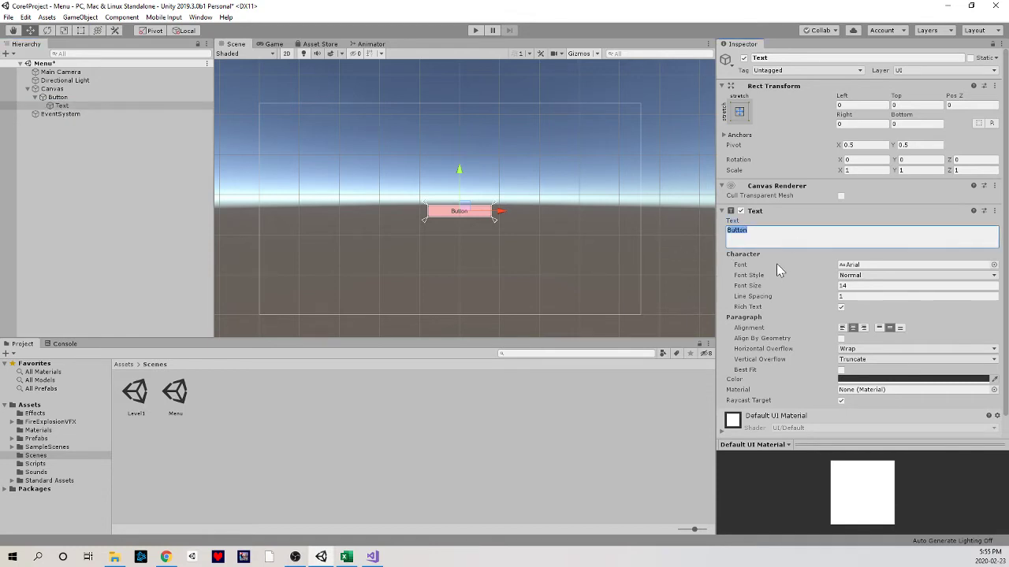
{"action": "type", "text": "Start Game"}
{"action": "left_click", "coordinate": [498, 230]}
{"action": "left_click", "coordinate": [85, 105]}
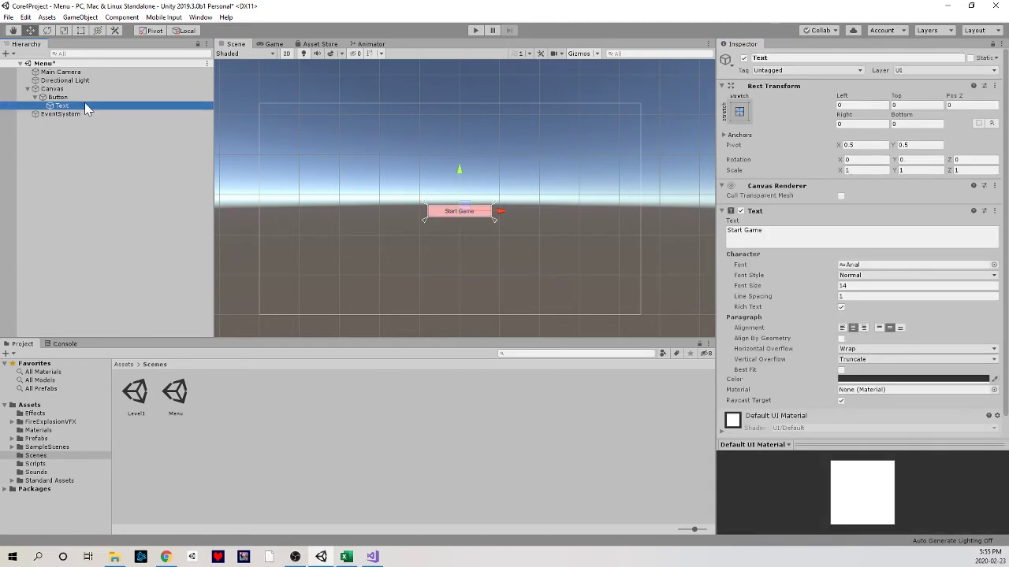
{"action": "left_click", "coordinate": [509, 260]}
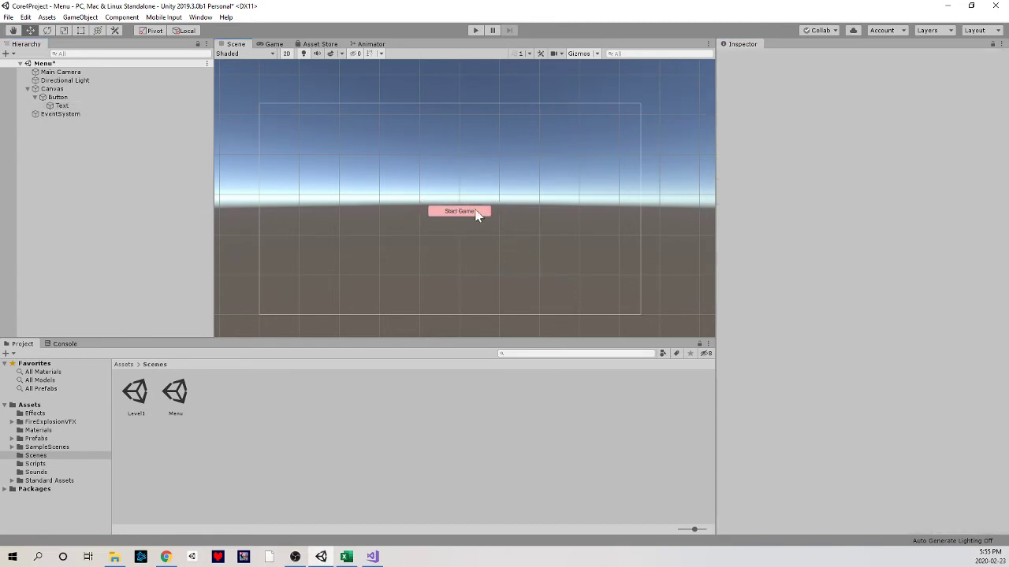
- Set the button label's font size to 20 and its horizontal alignment to centered
{"action": "left_click", "coordinate": [113, 106]}
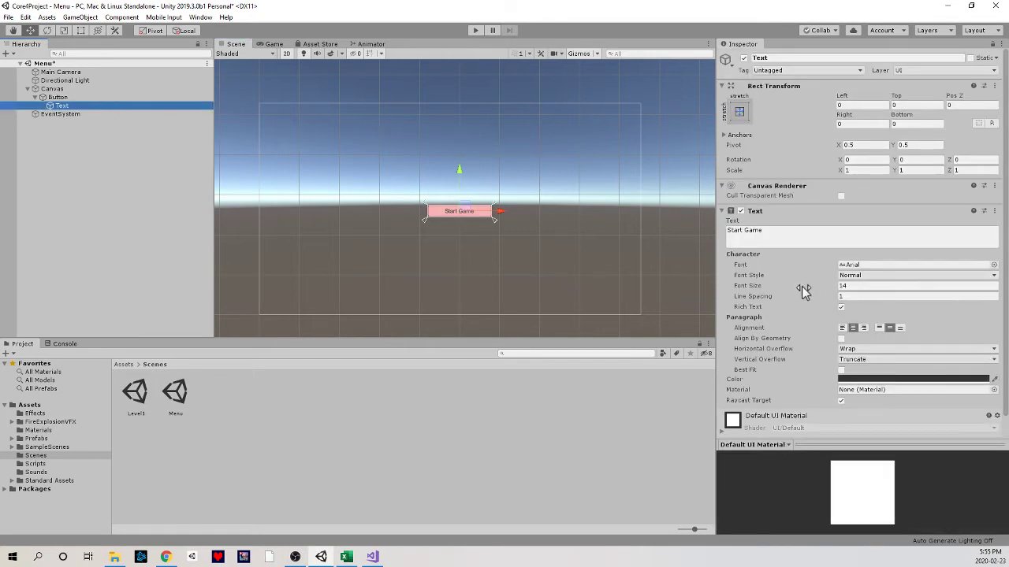
{"action": "left_click_drag", "start_coordinate": [802, 291], "coordinate": [814, 287]}
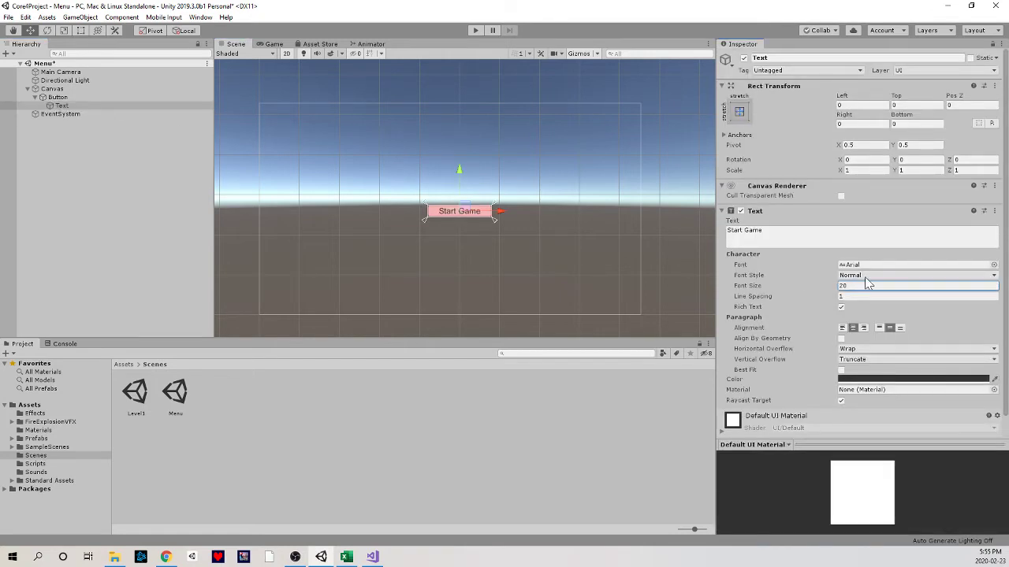
{"action": "scroll", "coordinate": [936, 321], "scroll_direction": "down", "scroll_amount": 2}
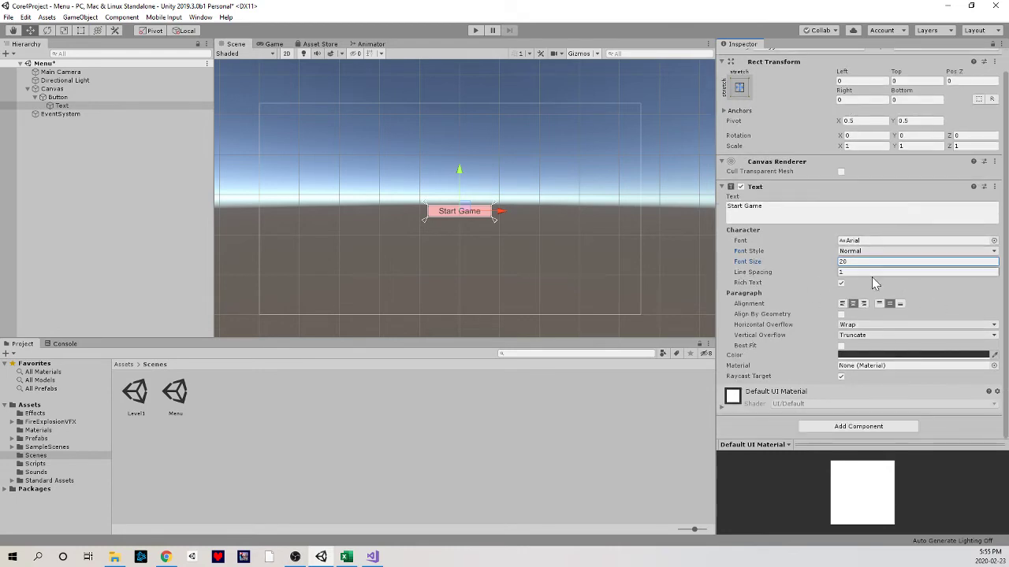
{"action": "left_click", "coordinate": [842, 304]}
{"action": "left_click", "coordinate": [853, 304]}
- Rename the Button object under the Canvas to StartButton
{"action": "left_click", "coordinate": [82, 98]}
{"action": "right_click", "coordinate": [61, 98]}
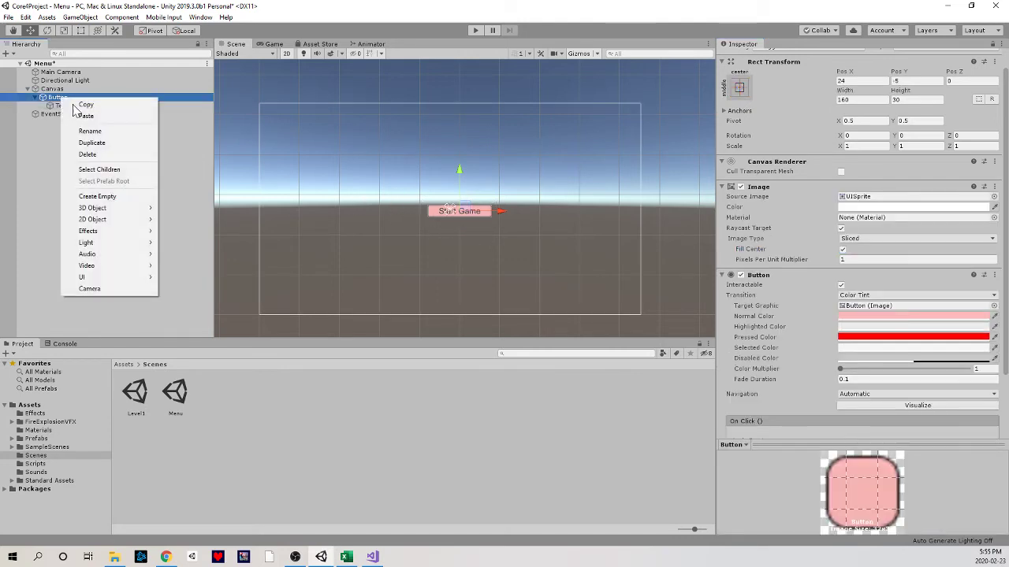
{"action": "left_click", "coordinate": [110, 131]}
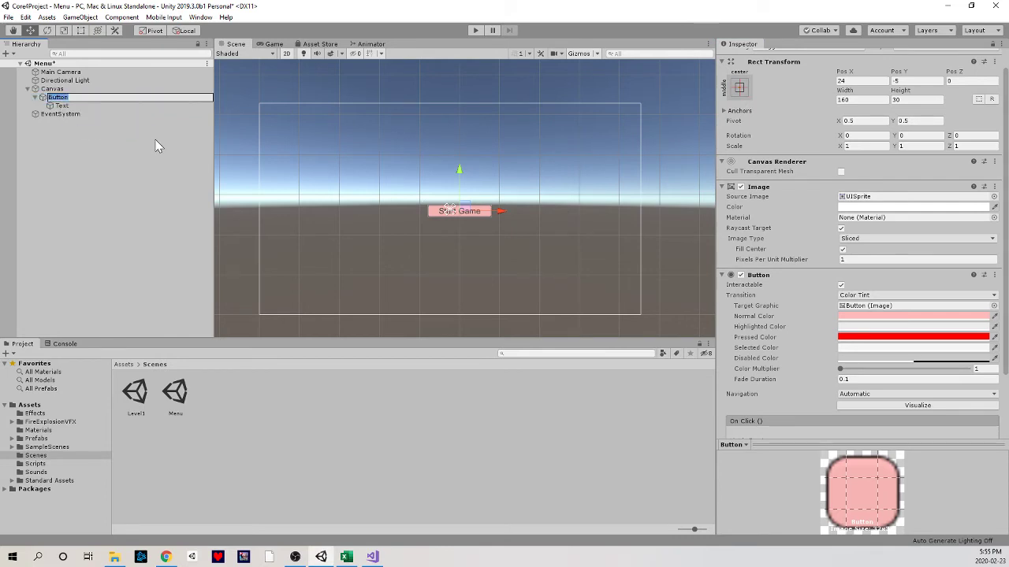
{"action": "type", "text": "StartButton"}
{"action": "key", "text": "Return"}
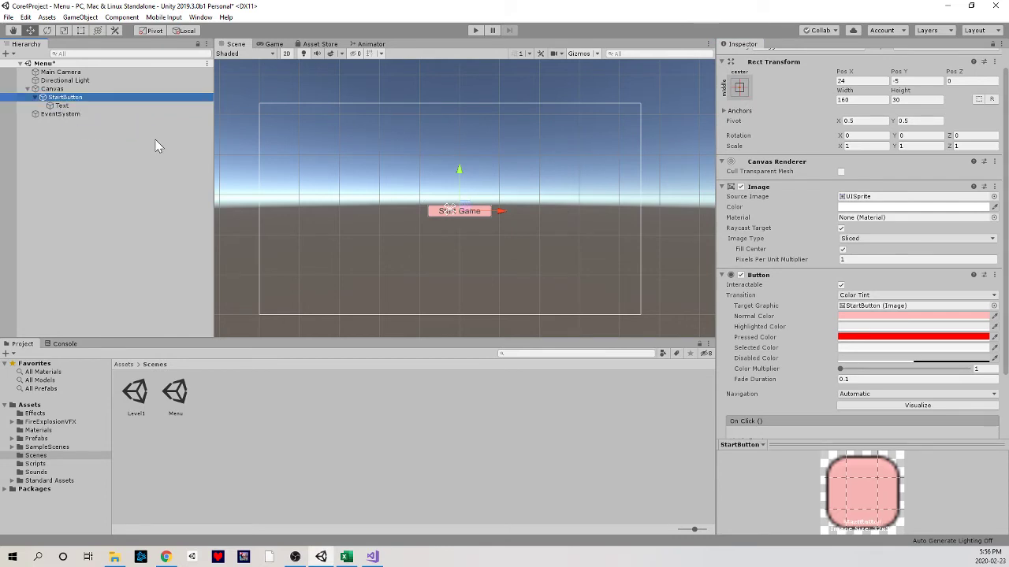
- Create a new script component named StartButtonHandler on the StartButton object
{"action": "scroll", "coordinate": [746, 342], "scroll_direction": "down", "scroll_amount": 3}
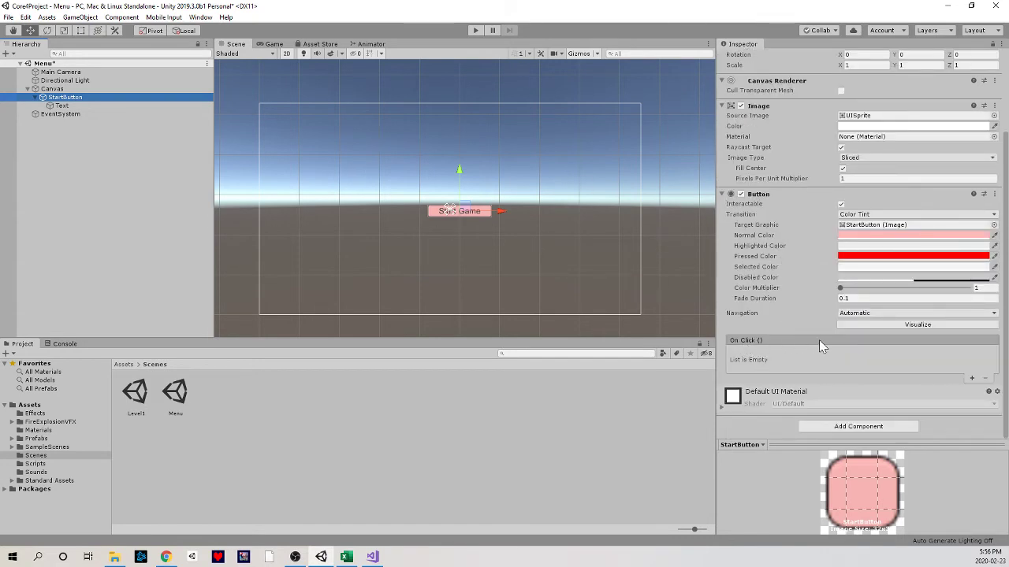
{"action": "left_click", "coordinate": [734, 341]}
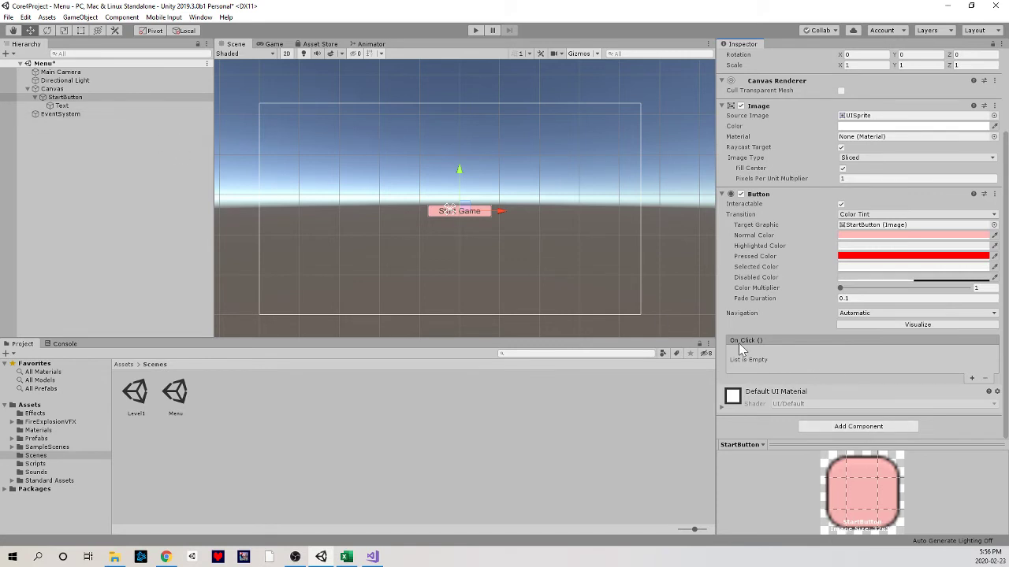
{"action": "left_click", "coordinate": [848, 427]}
{"action": "type", "text": "ri"}
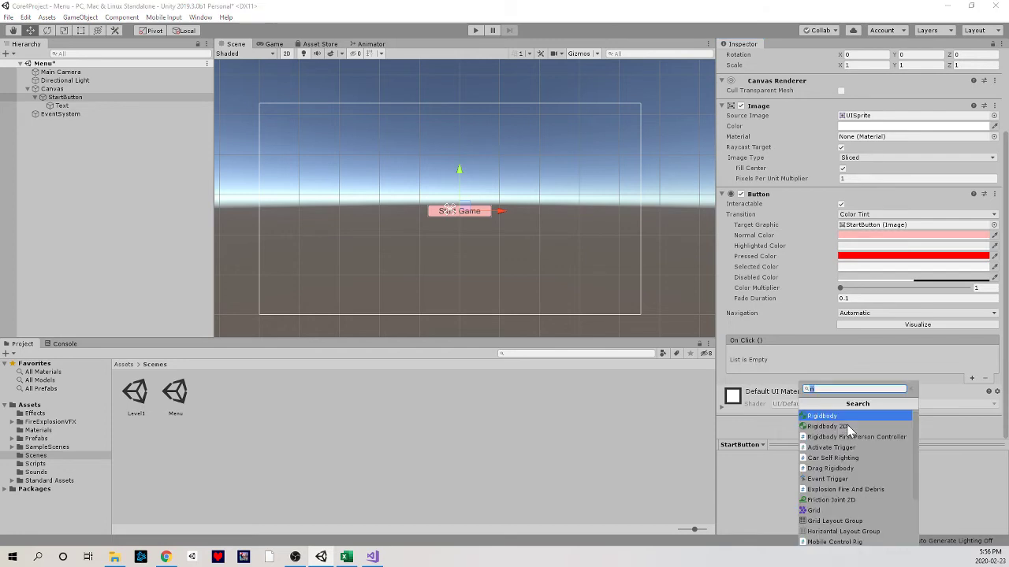
{"action": "key", "text": "BackSpace"}
{"action": "key", "text": "BackSpace"}
{"action": "type", "text": "Start"}
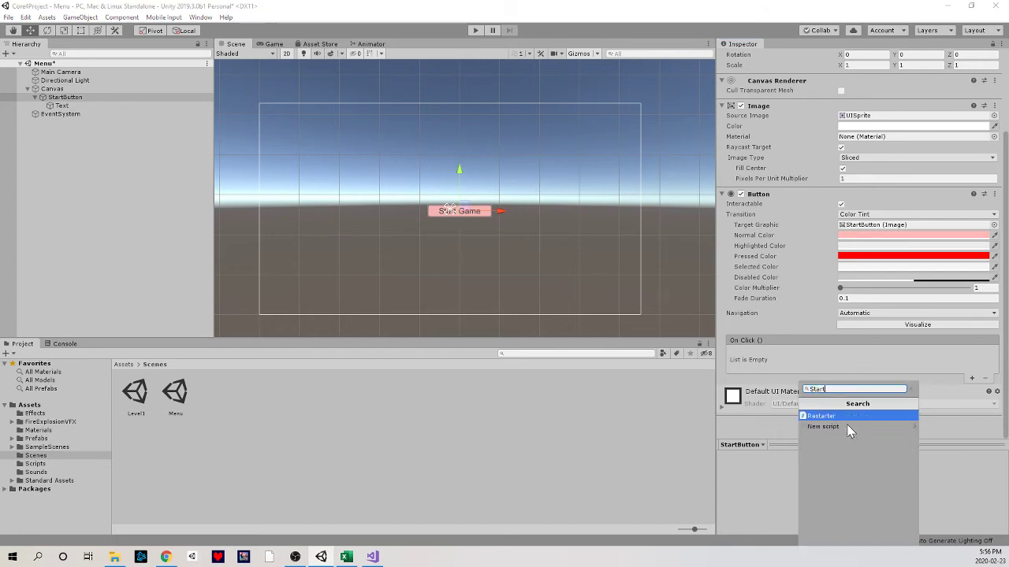
{"action": "type", "text": "ButtonHandler"}
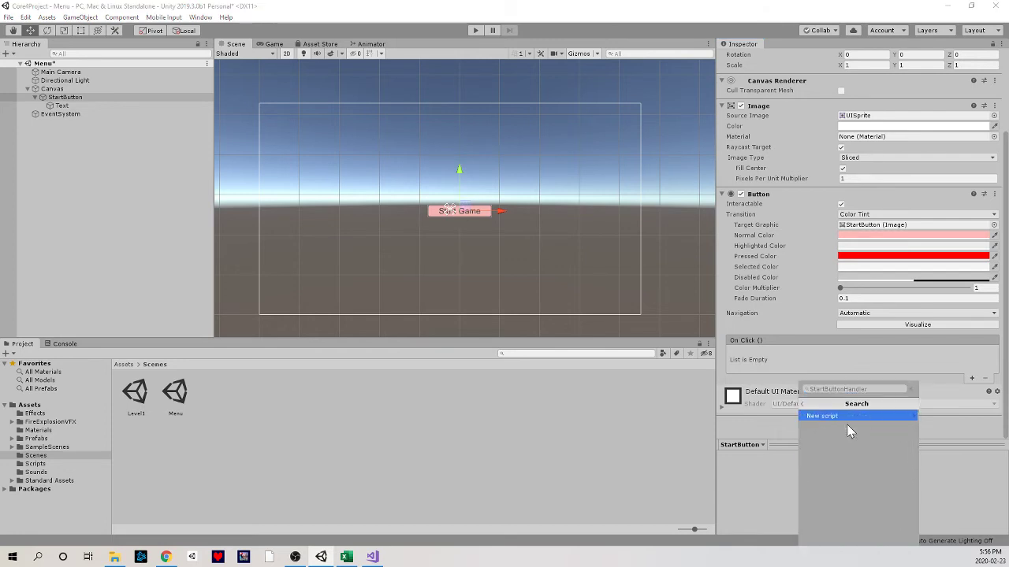
{"action": "key", "text": "Return"}
{"action": "key", "text": "Return"}
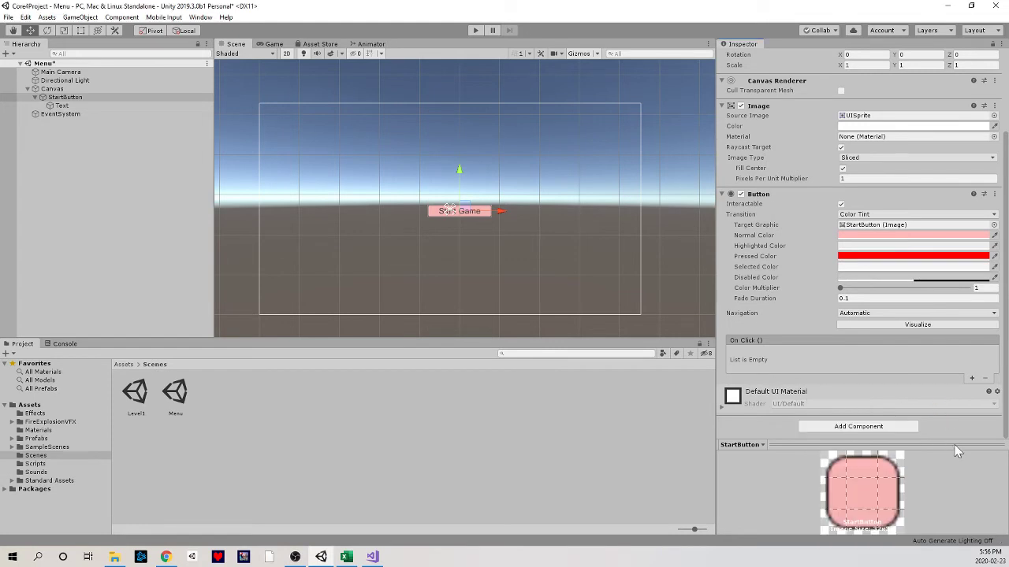
- Open the StartButtonHandler script in Visual Studio and delete the default methods from its class body
{"action": "left_click", "coordinate": [901, 378]}
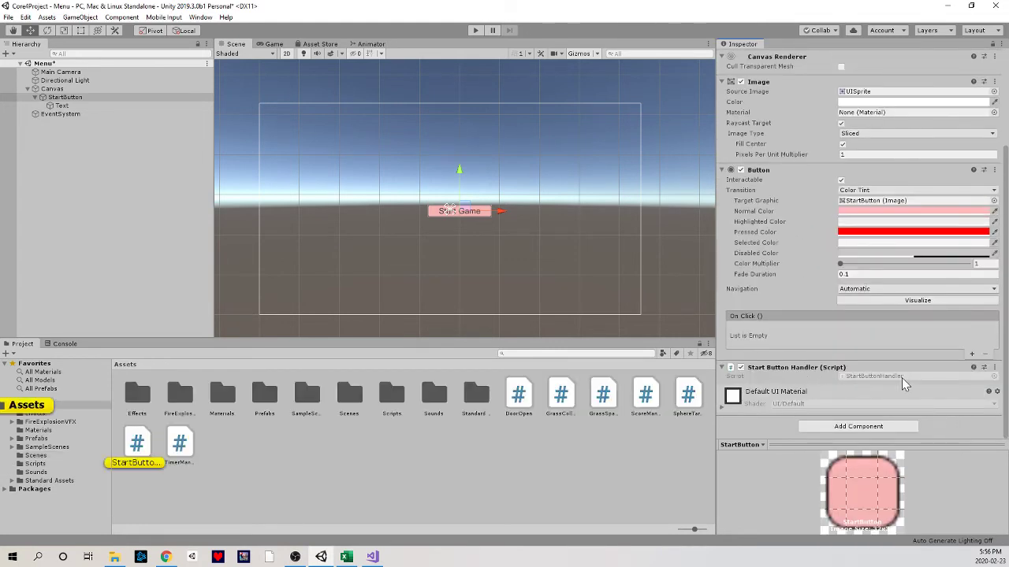
{"action": "double_click", "coordinate": [901, 377]}
{"action": "left_click_drag", "start_coordinate": [118, 291], "coordinate": [89, 158]}
{"action": "key", "text": "Delete"}
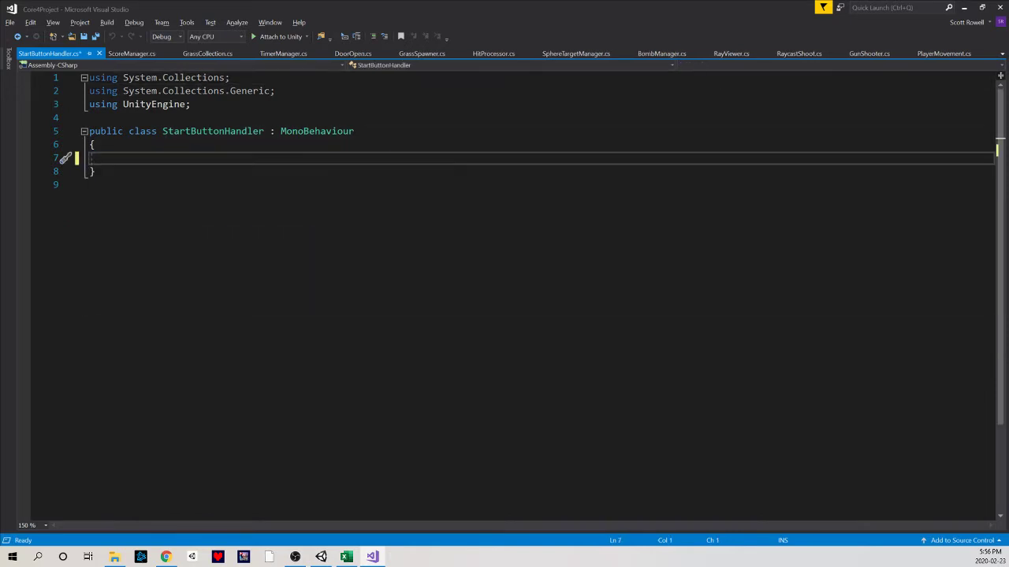
- Add an empty public void StartGame() method inside the StartButtonHandler class
{"action": "key", "text": "Return"}
{"action": "key", "text": "Return"}
{"action": "key", "text": "Up"}
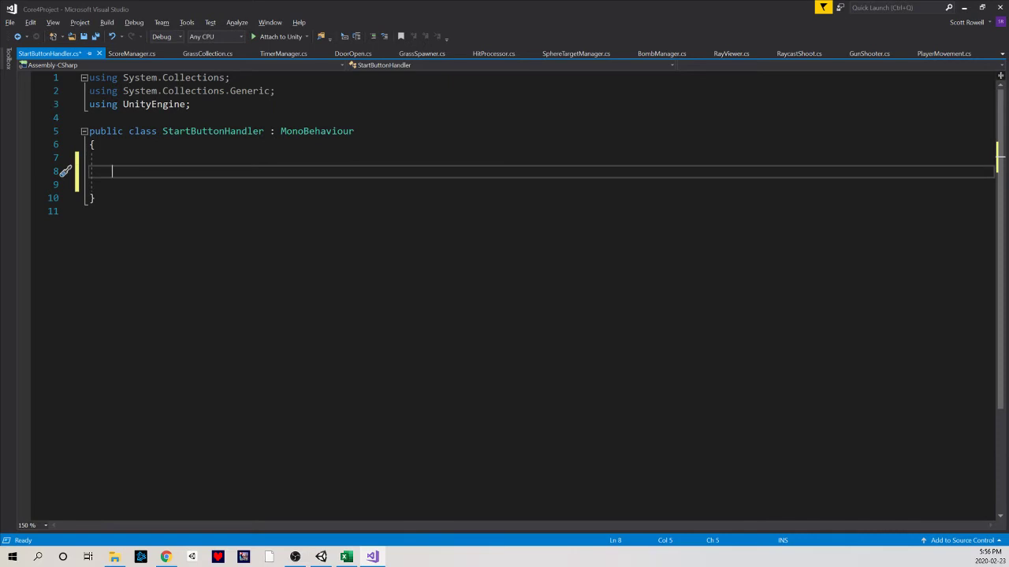
{"action": "type", "text": "public void"}
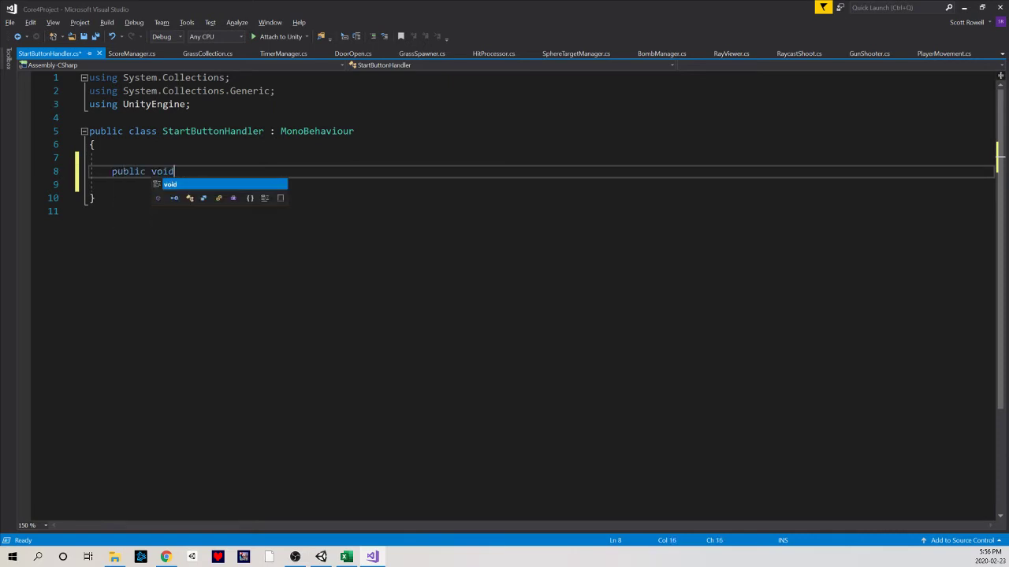
{"action": "type", "text": " StartGame()"}
{"action": "key", "text": "Return"}
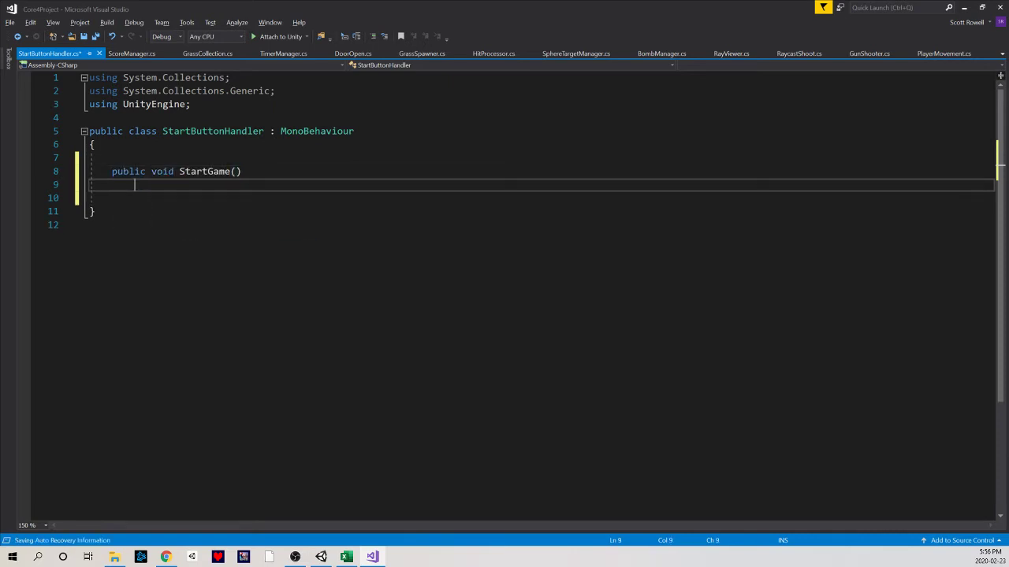
{"action": "type", "text": "{"}
{"action": "key", "text": "Return"}
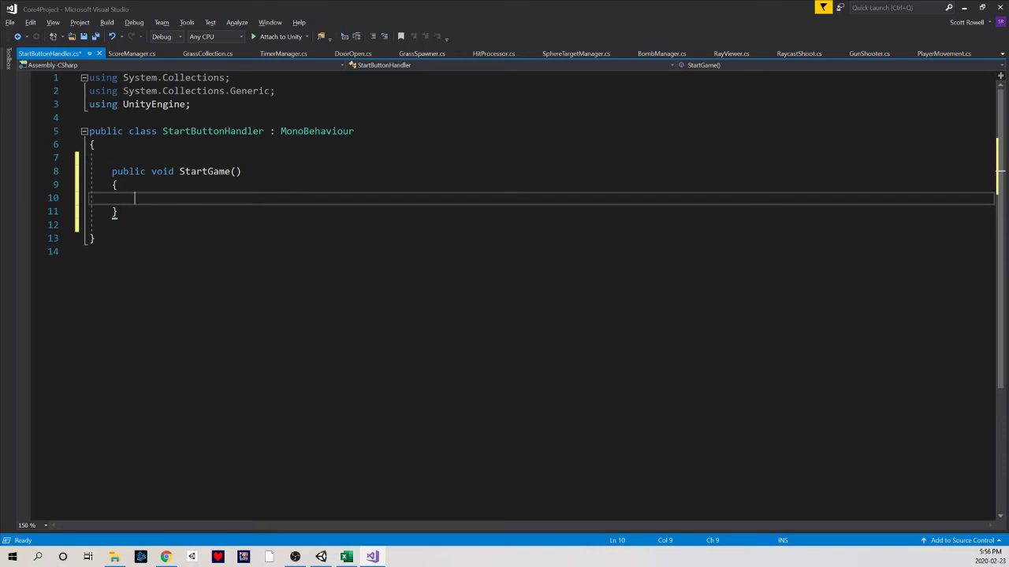
- Make StartGame call SceneManager.LoadScene(1), import the UnityEngine.SceneManagement namespace, and save the script
{"action": "type", "text": "SceneManager."}
{"action": "left_click", "coordinate": [68, 199]}
{"action": "left_click", "coordinate": [121, 219]}
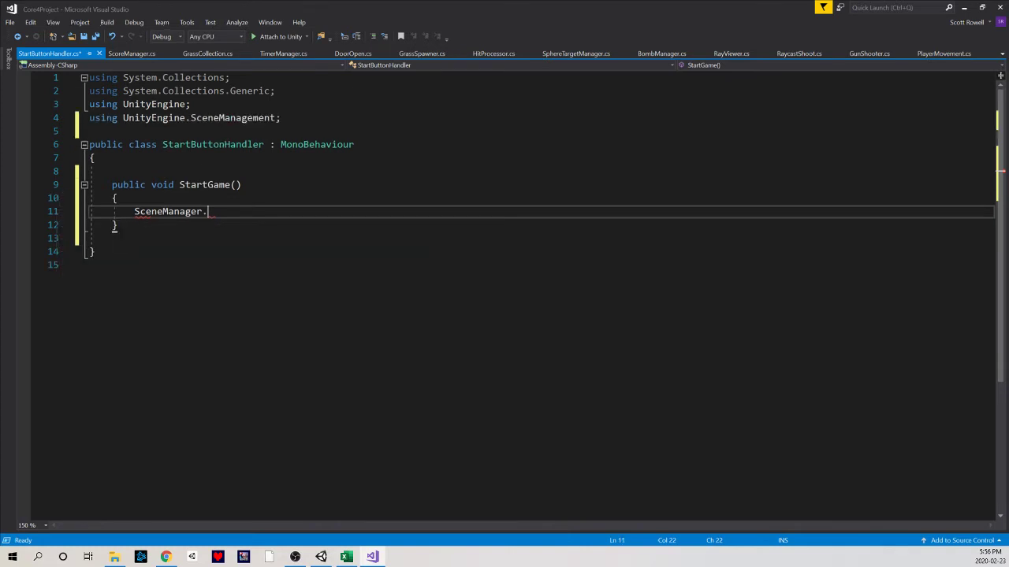
{"action": "key", "text": "BackSpace"}
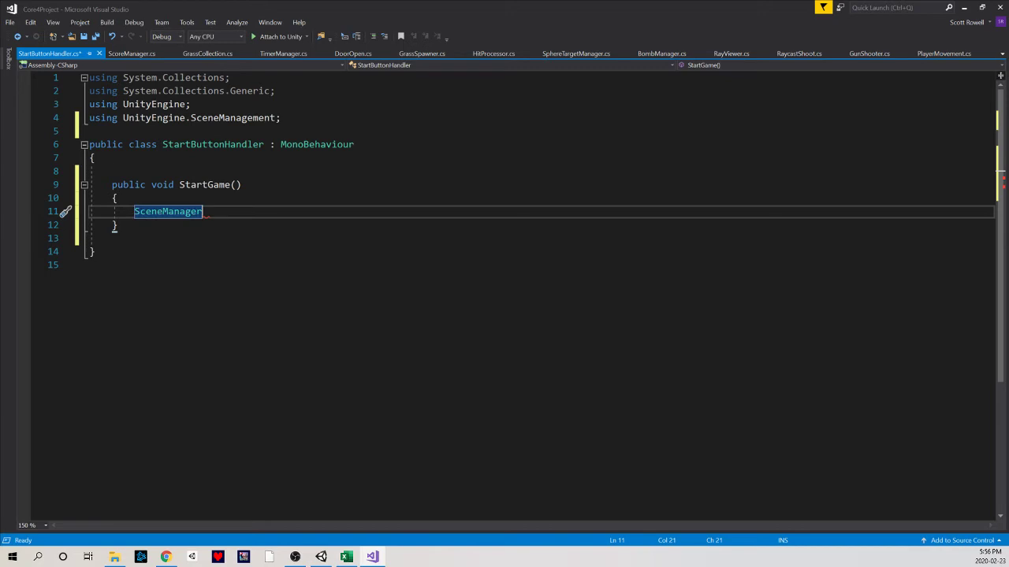
{"action": "type", "text": ".LoadScene"}
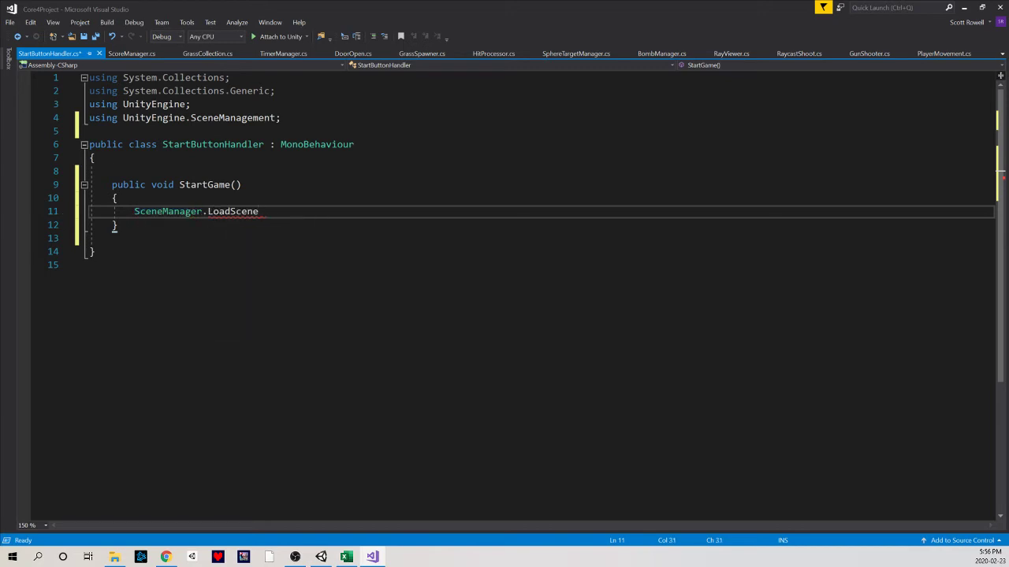
{"action": "type", "text": "(1);"}
{"action": "key", "text": "ctrl+s"}
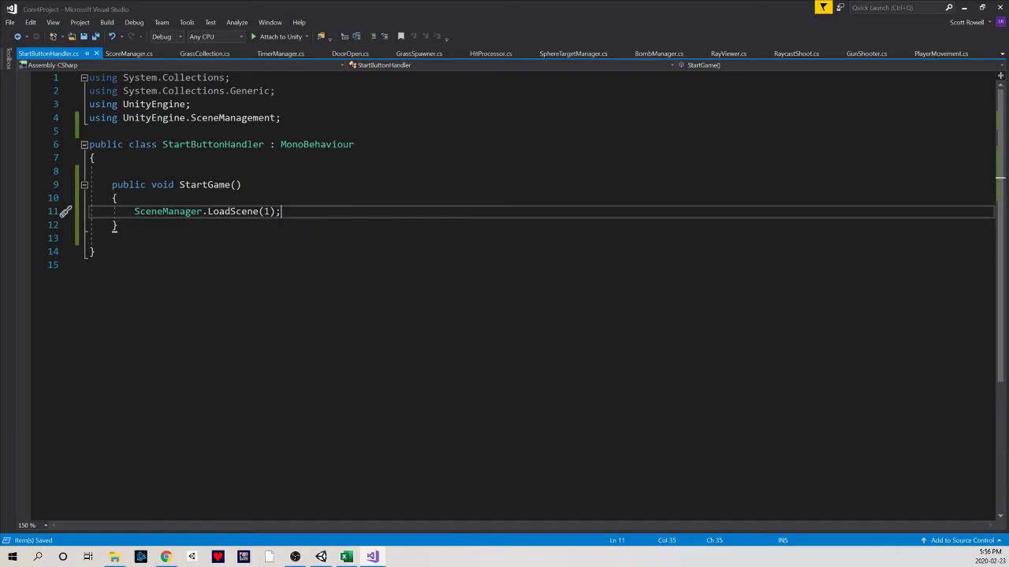
- Switch to Unity and check the build indexes of the Menu and Level1 scenes in the build settings
{"action": "key", "text": "alt+Tab"}
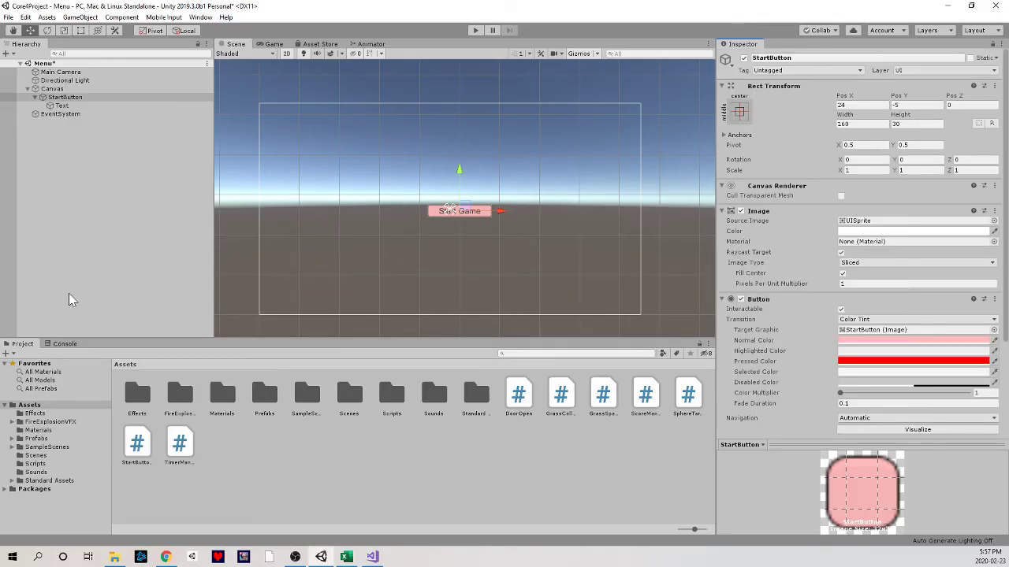
{"action": "left_click", "coordinate": [8, 18]}
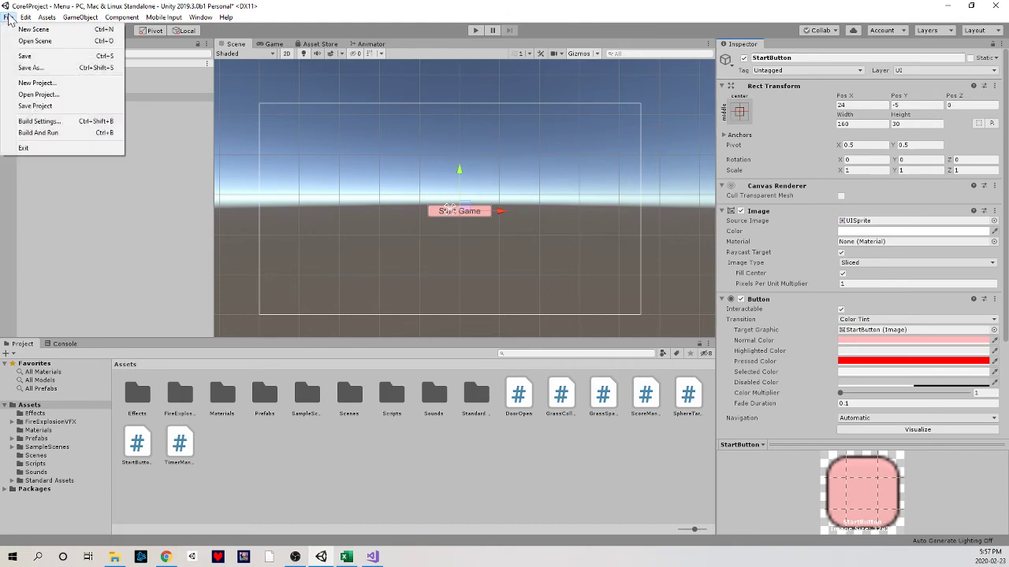
{"action": "left_click", "coordinate": [44, 122]}
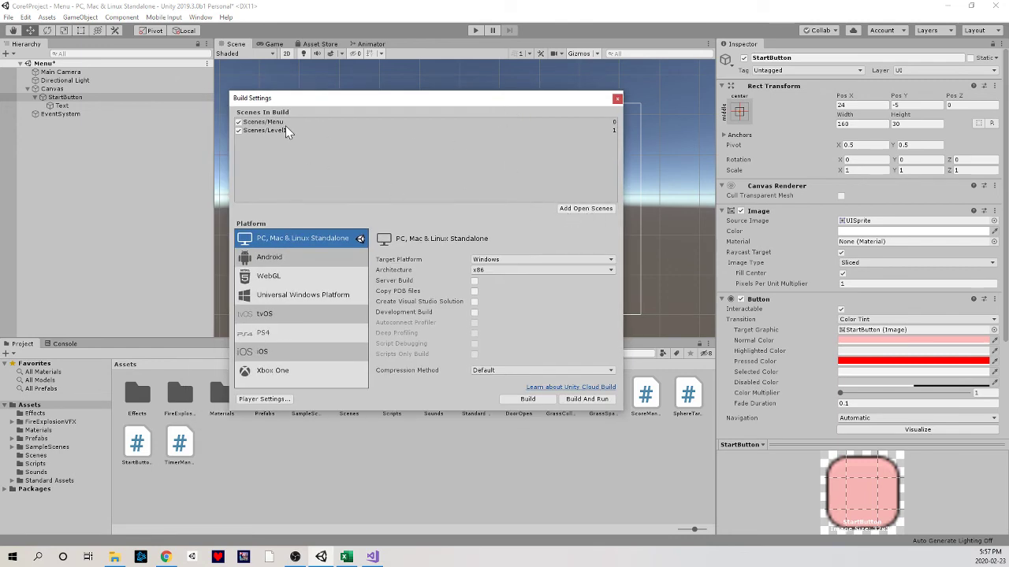
{"action": "left_click", "coordinate": [289, 121]}
{"action": "left_click", "coordinate": [288, 130]}
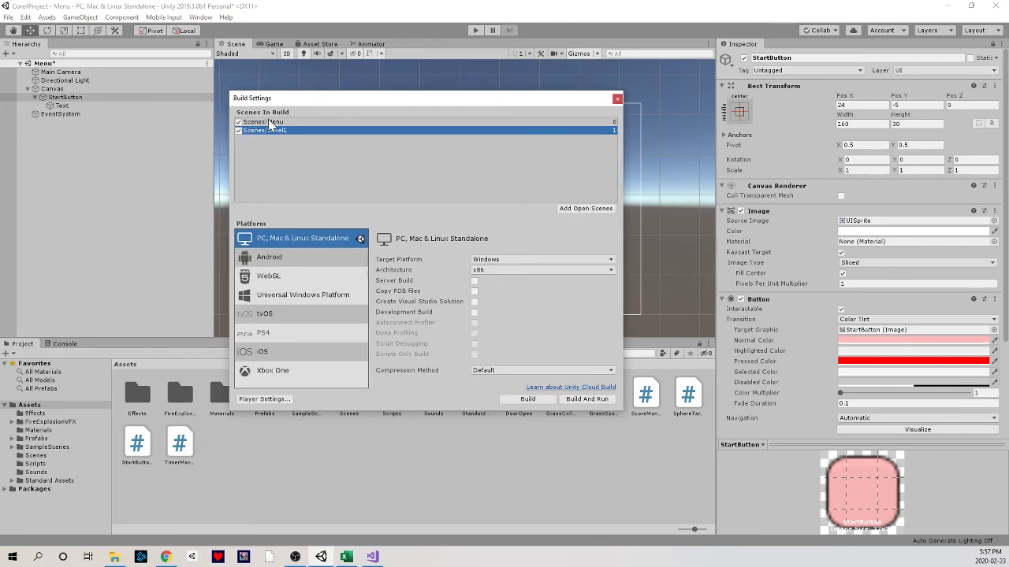
{"action": "left_click", "coordinate": [269, 122]}
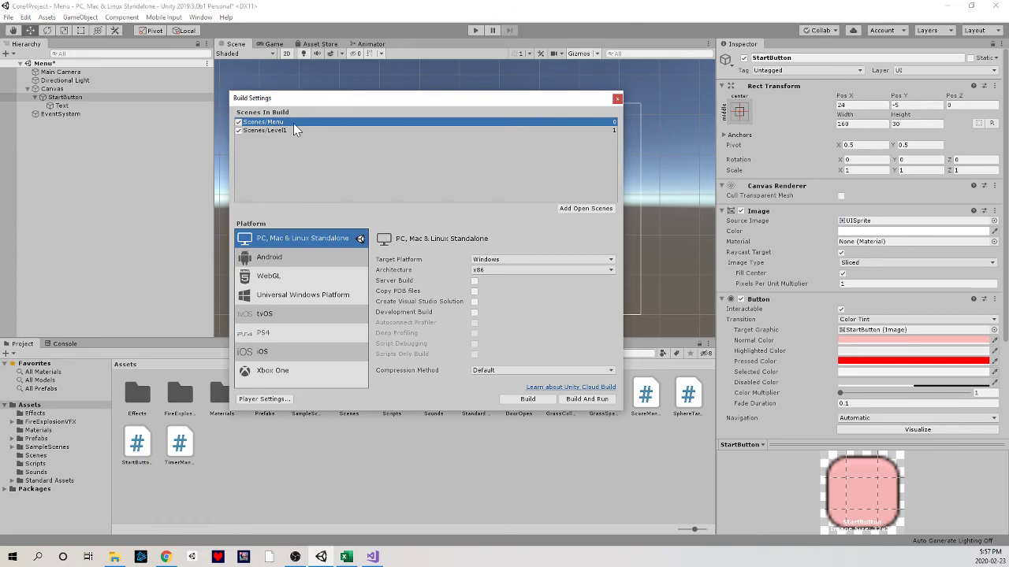
{"action": "left_click", "coordinate": [282, 131]}
{"action": "left_click", "coordinate": [617, 99]}
- Review the StartGame method and its LoadScene call in Visual Studio, then return to Unity
{"action": "key", "text": "alt+Tab"}
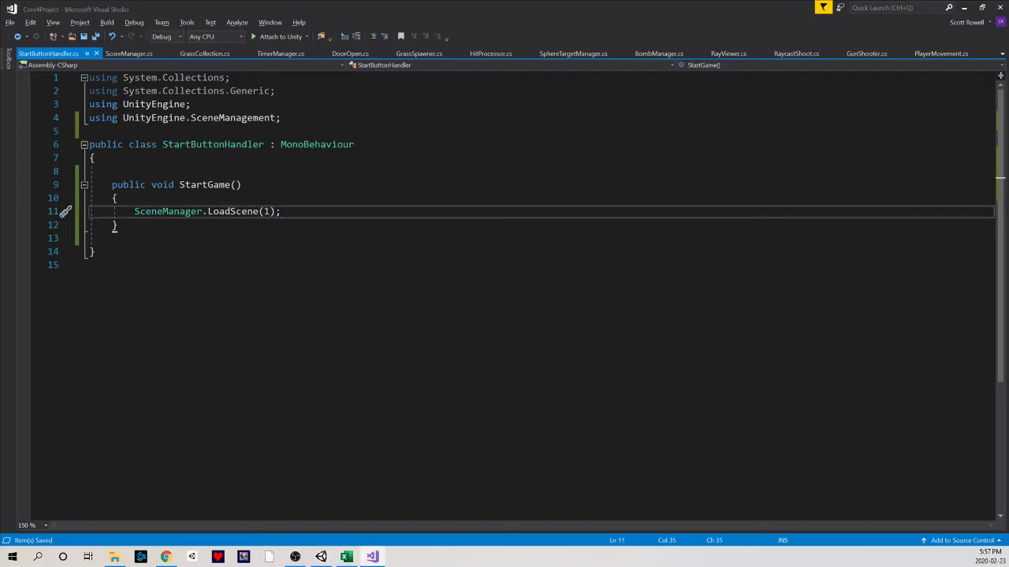
{"action": "key", "text": "alt+Tab"}
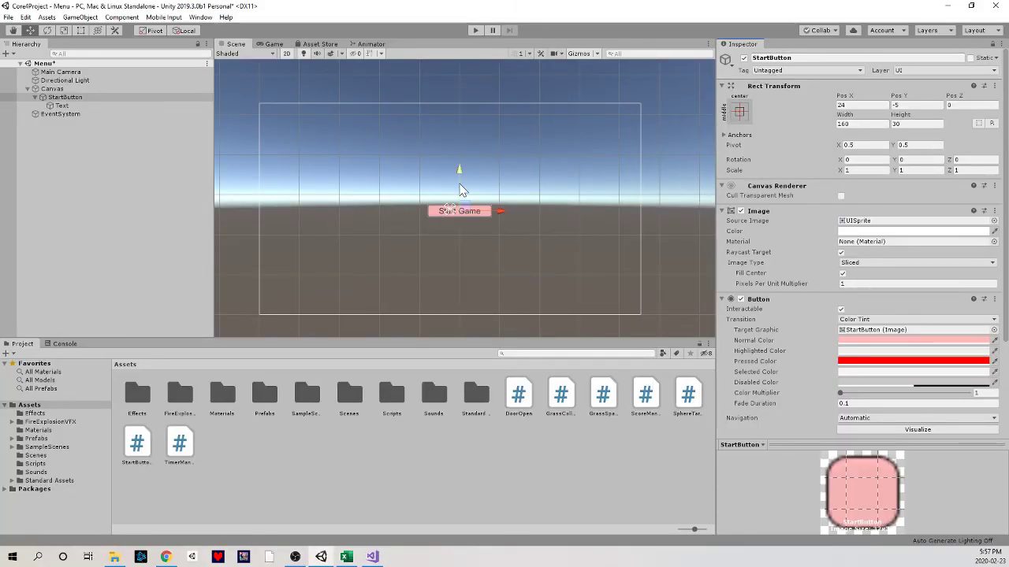
{"action": "key", "text": "alt+Tab"}
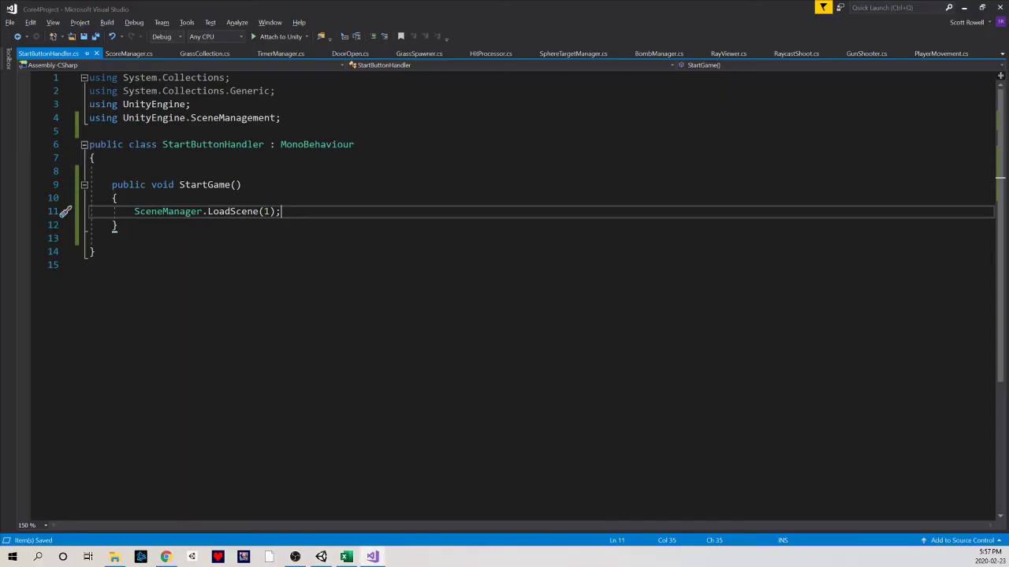
{"action": "left_click_drag", "start_coordinate": [241, 185], "coordinate": [281, 211]}
{"action": "left_click", "coordinate": [281, 211]}
{"action": "key", "text": "alt+Tab"}
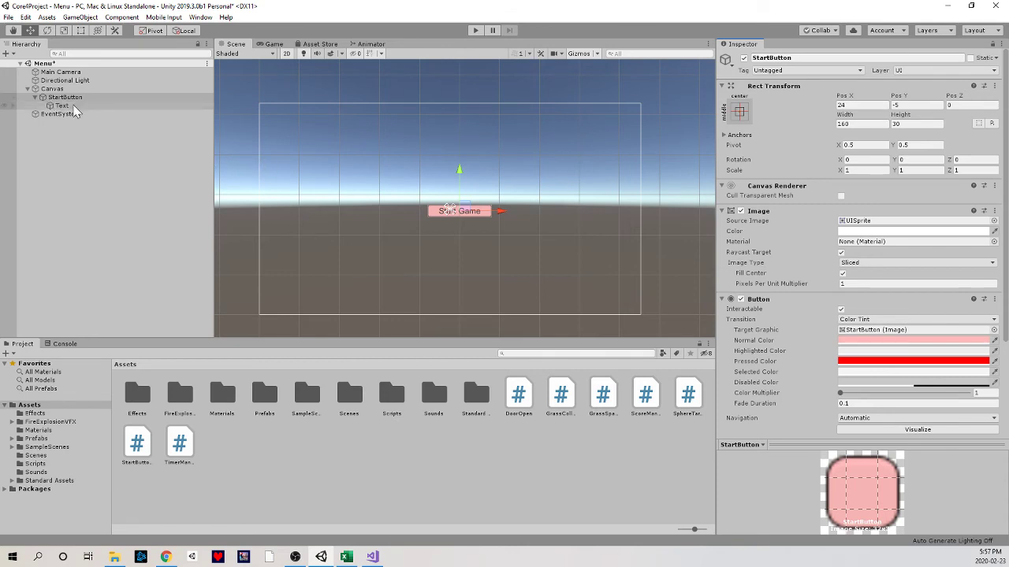
- Add an On Click () event entry to the StartButton's Button component and assign the StartButton object to it
{"action": "scroll", "coordinate": [865, 350], "scroll_direction": "down", "scroll_amount": 3}
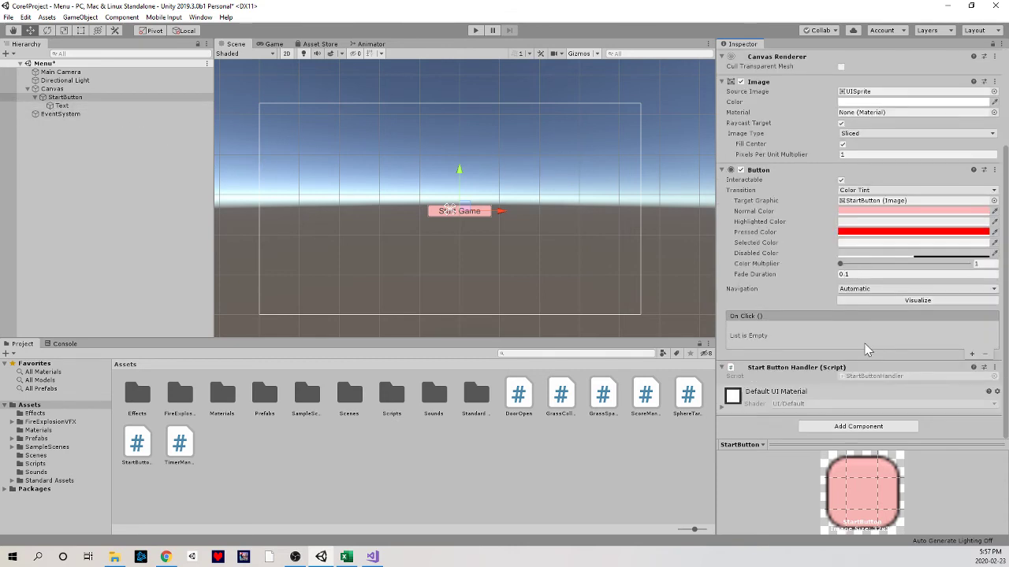
{"action": "left_click", "coordinate": [972, 355]}
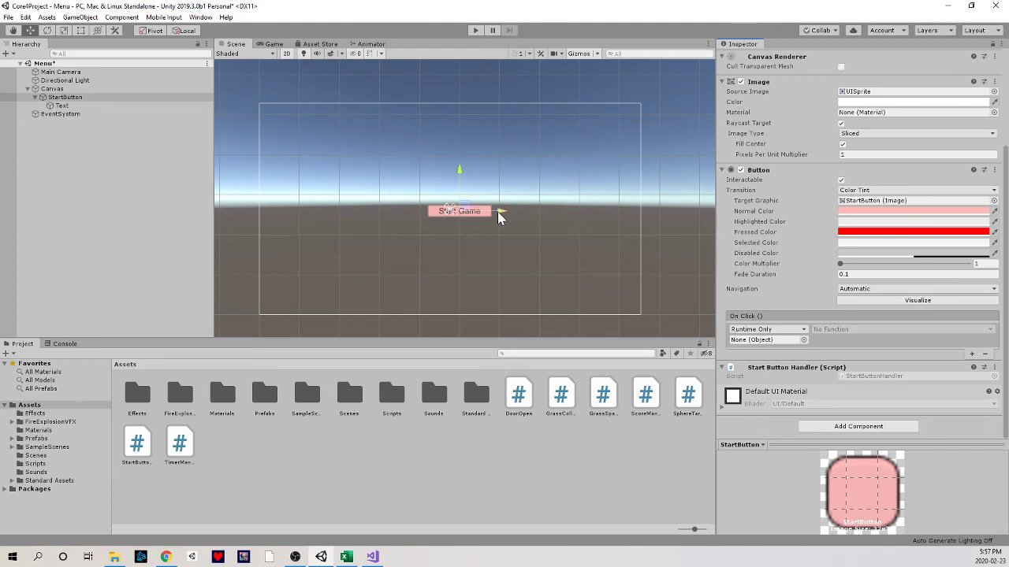
{"action": "left_click_drag", "start_coordinate": [77, 98], "coordinate": [779, 347]}
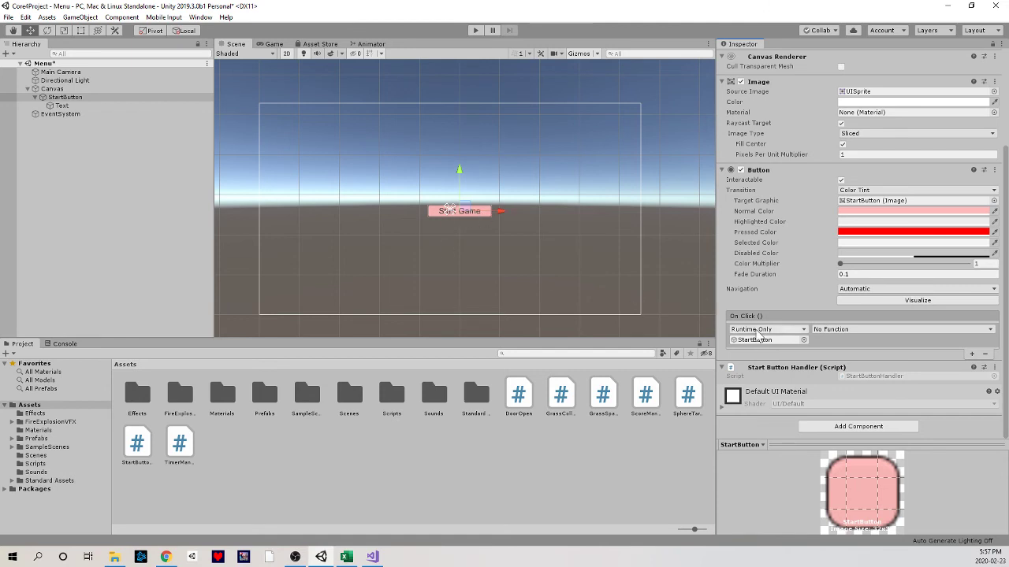
- Set the On Click event's function to StartGame () from StartButtonHandler, keeping the Runtime Only mode
{"action": "left_click", "coordinate": [802, 329]}
{"action": "left_click", "coordinate": [810, 334]}
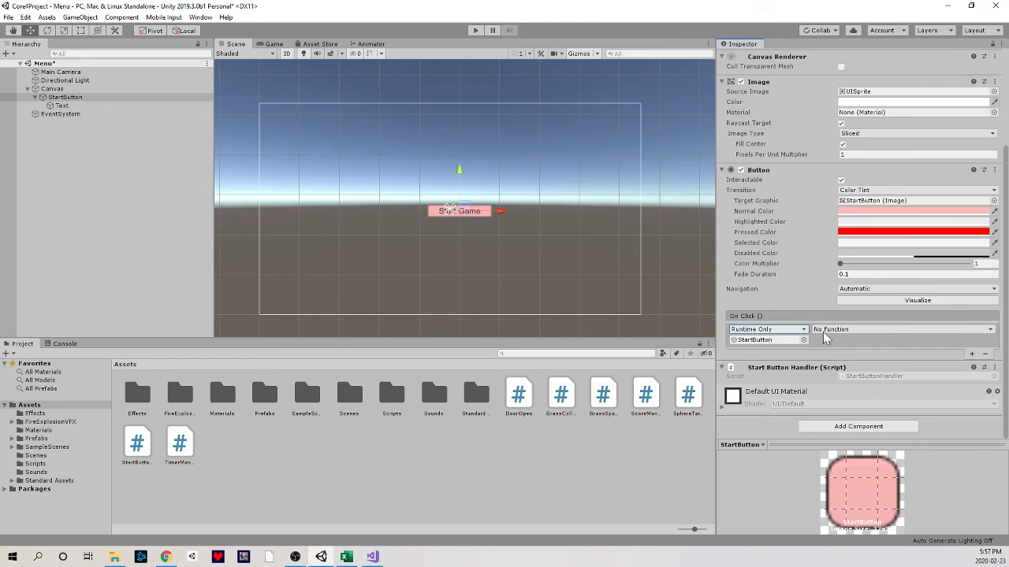
{"action": "left_click", "coordinate": [859, 331]}
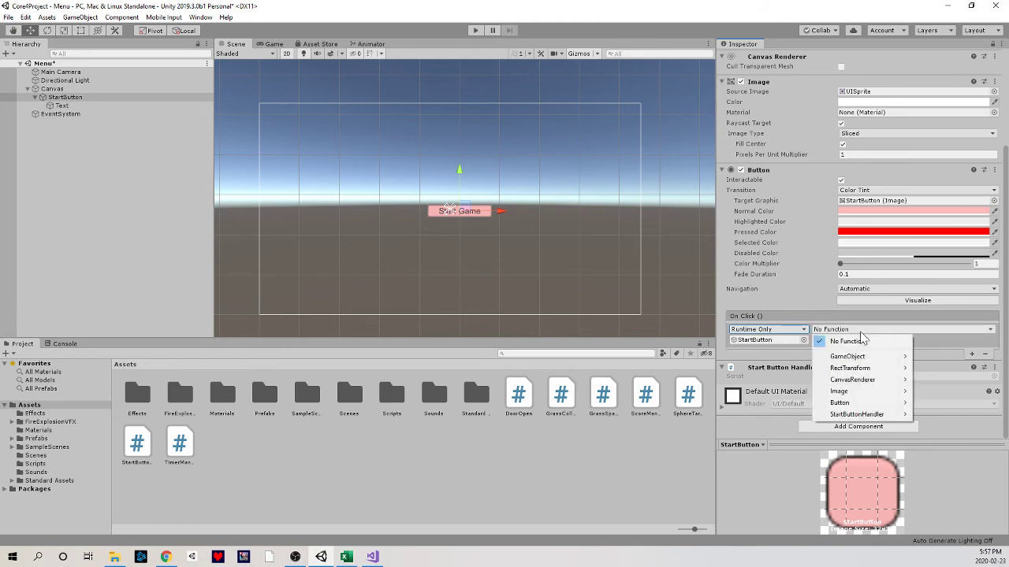
{"action": "mouse_move", "coordinate": [871, 359]}
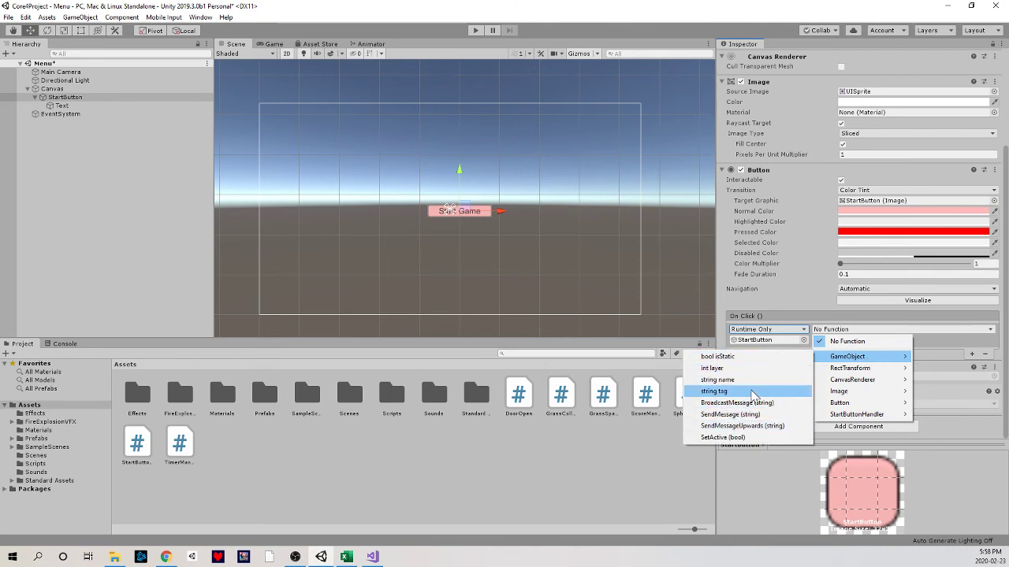
{"action": "mouse_move", "coordinate": [859, 404]}
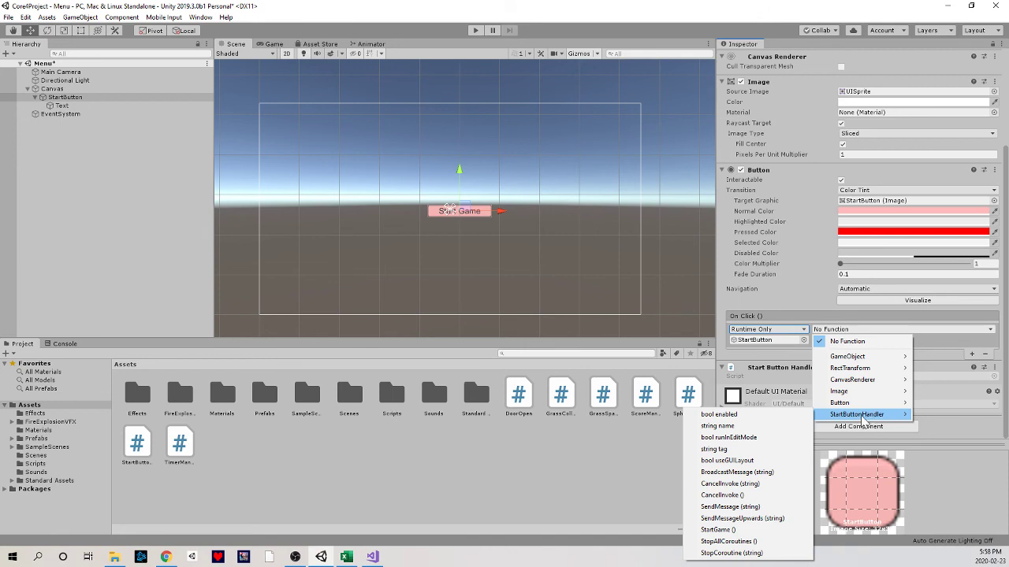
{"action": "left_click", "coordinate": [743, 531]}
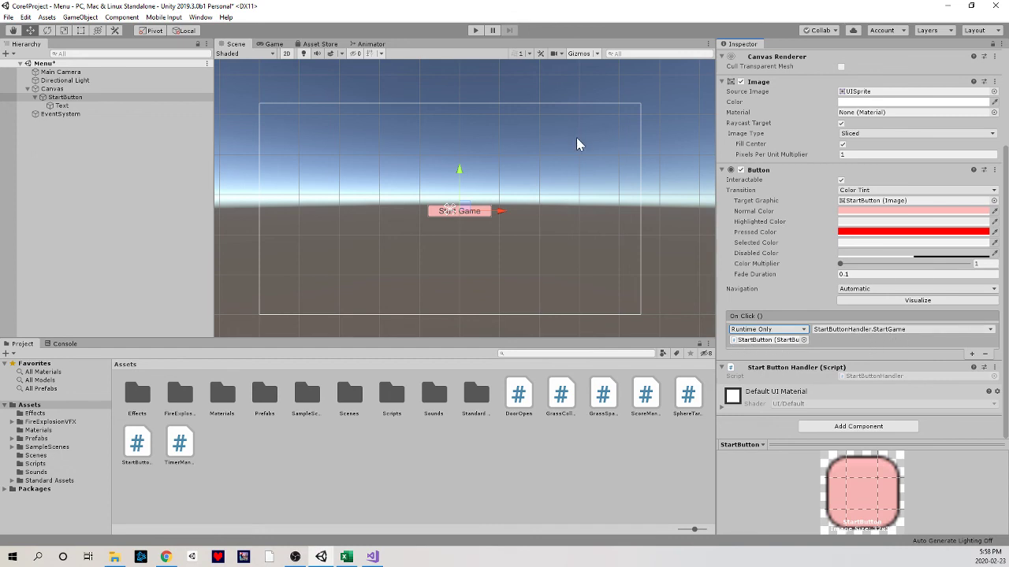
- Play-test the Menu scene twice, activating the Start Game button each time to load Level1, and stop play mode
{"action": "left_click", "coordinate": [475, 30]}
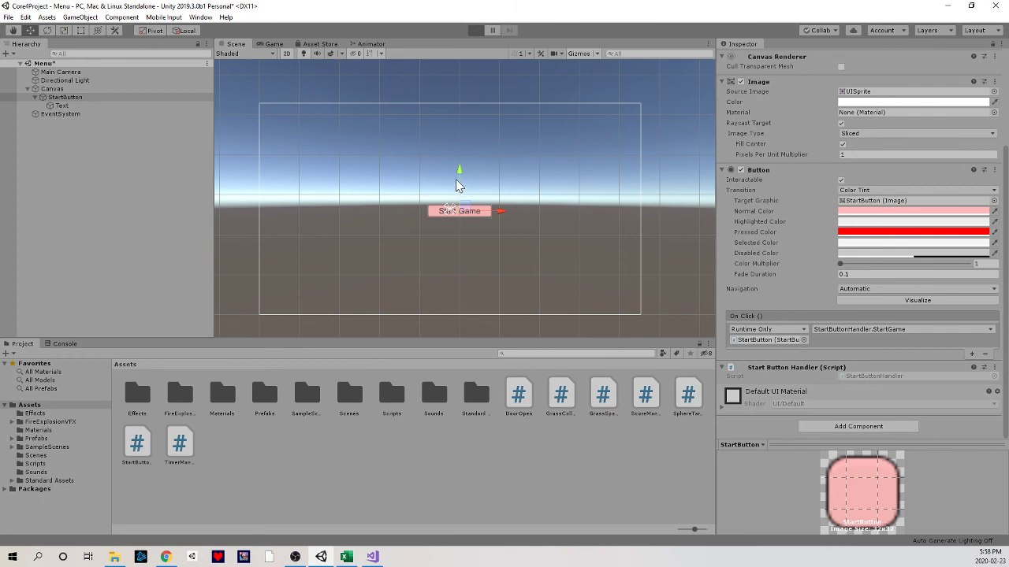
{"action": "left_click", "coordinate": [497, 206]}
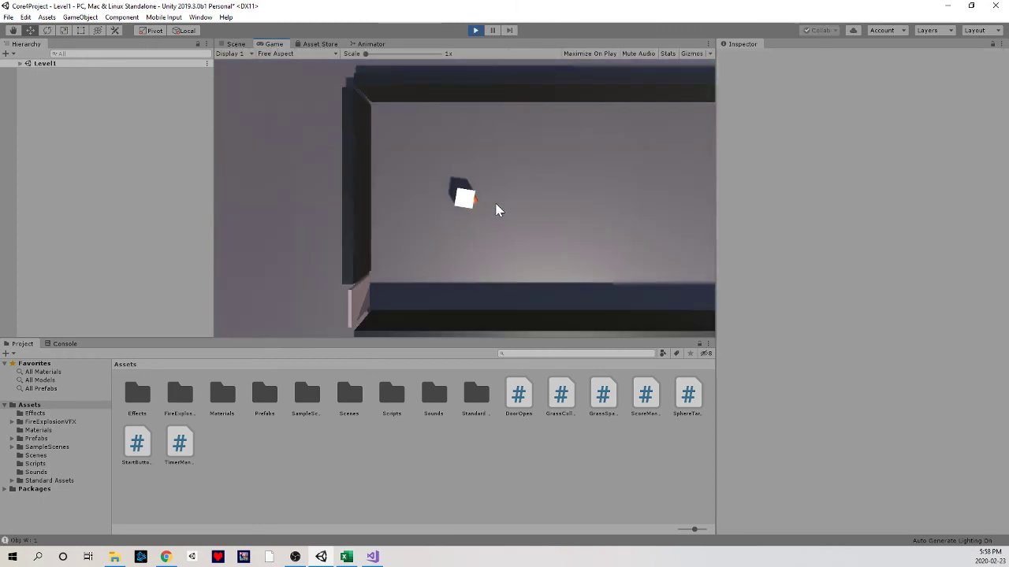
{"action": "left_click", "coordinate": [476, 30]}
{"action": "left_click", "coordinate": [475, 30]}
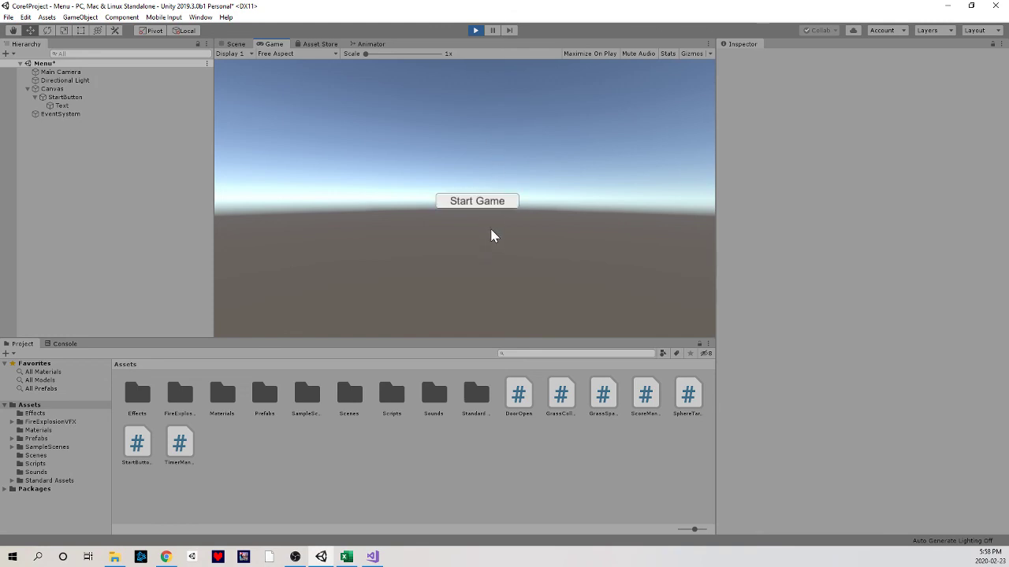
{"action": "left_click", "coordinate": [491, 203]}
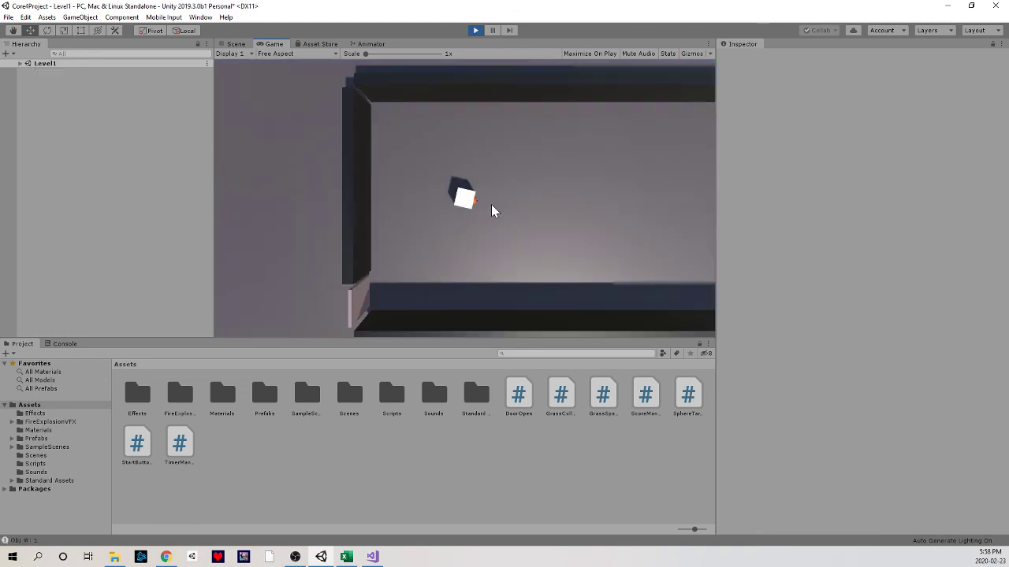
{"action": "left_click", "coordinate": [475, 30]}
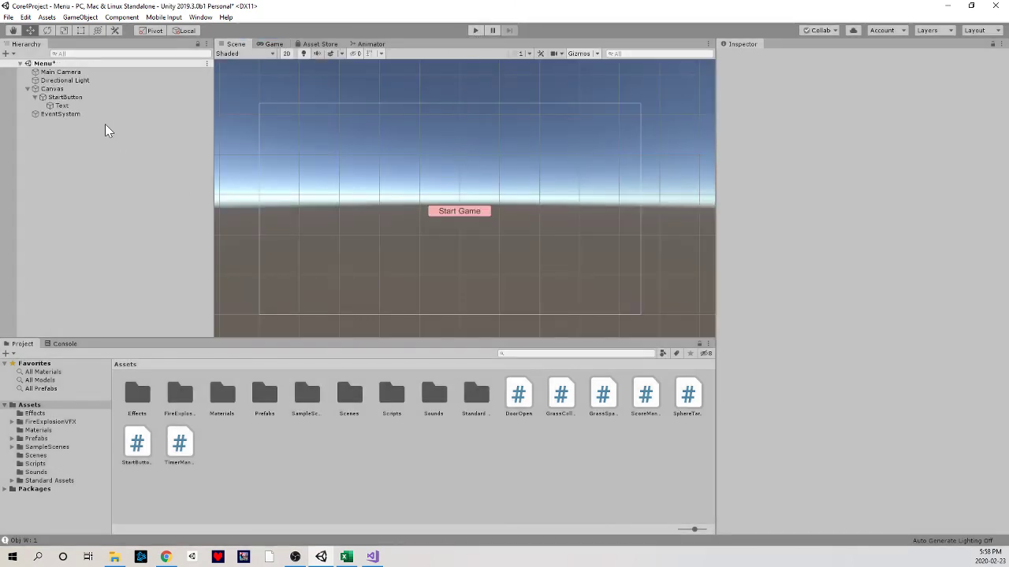
- Select StartButton and review its On Click entry and Start Button Handler script component
{"action": "left_click", "coordinate": [104, 97]}
{"action": "scroll", "coordinate": [859, 384], "scroll_direction": "down", "scroll_amount": 3}
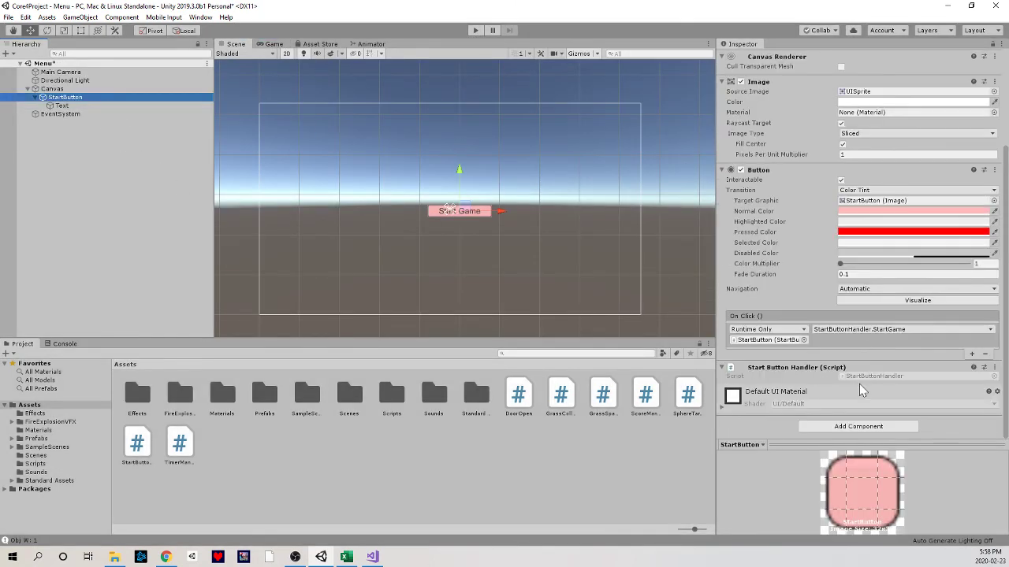